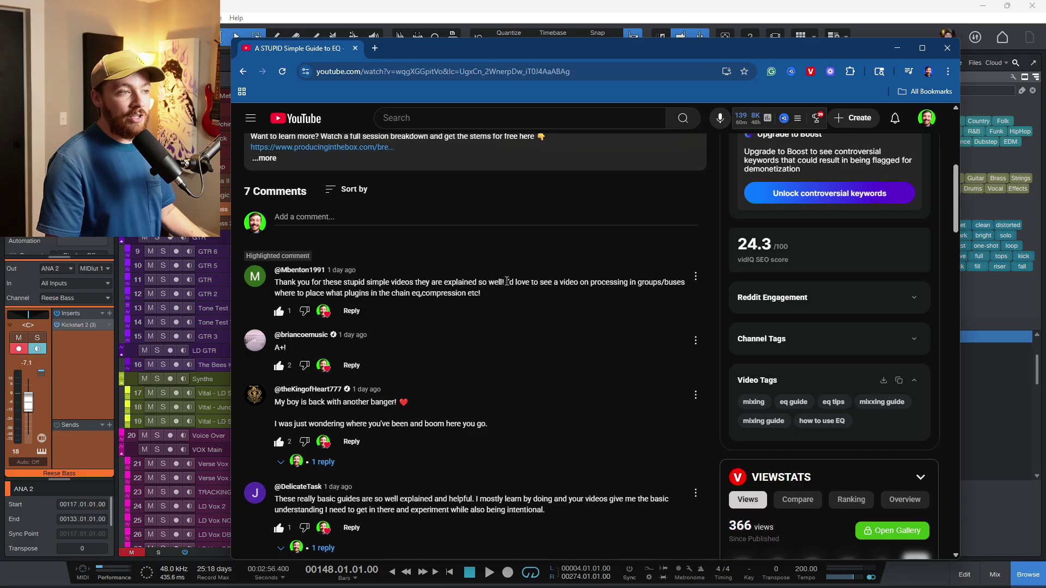
- Highlight the comment's request for a processing video using groups/buses
left_click_drag(506, 283, 628, 284)
scroll(318, 174, "up", 2)
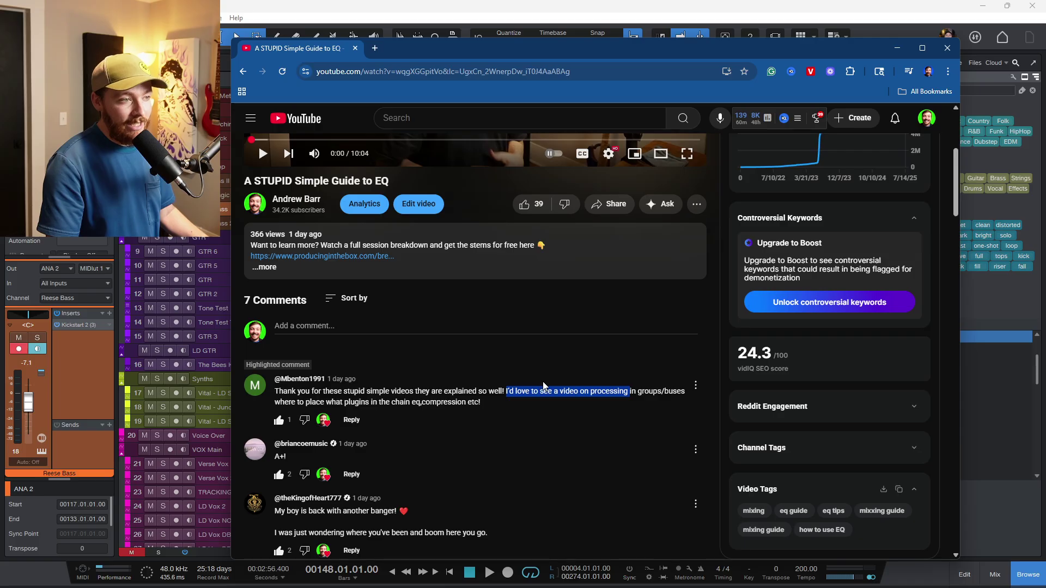
scroll(563, 308, "down", 2)
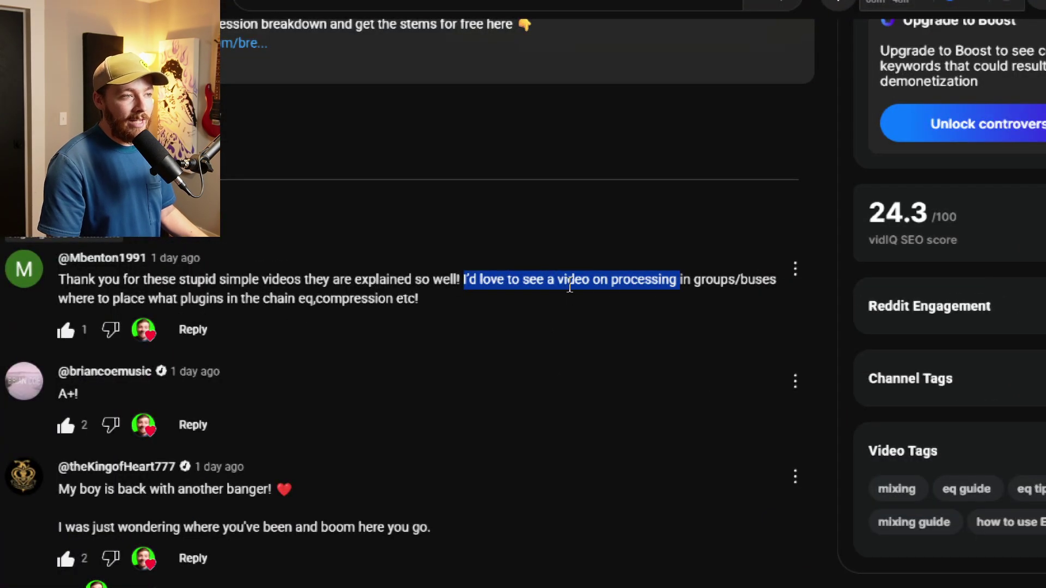
left_click_drag(681, 281, 777, 282)
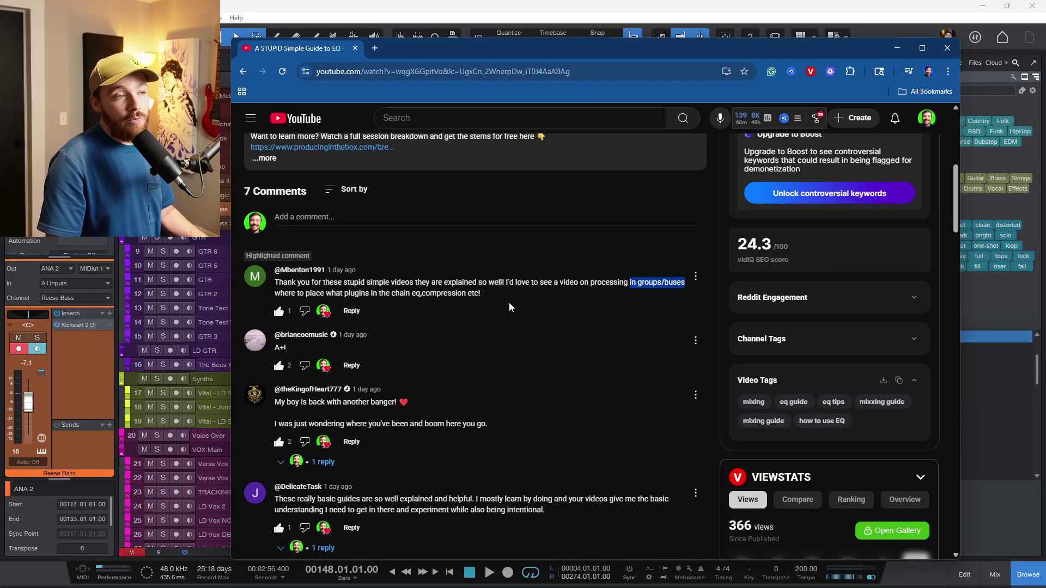
left_click(512, 282)
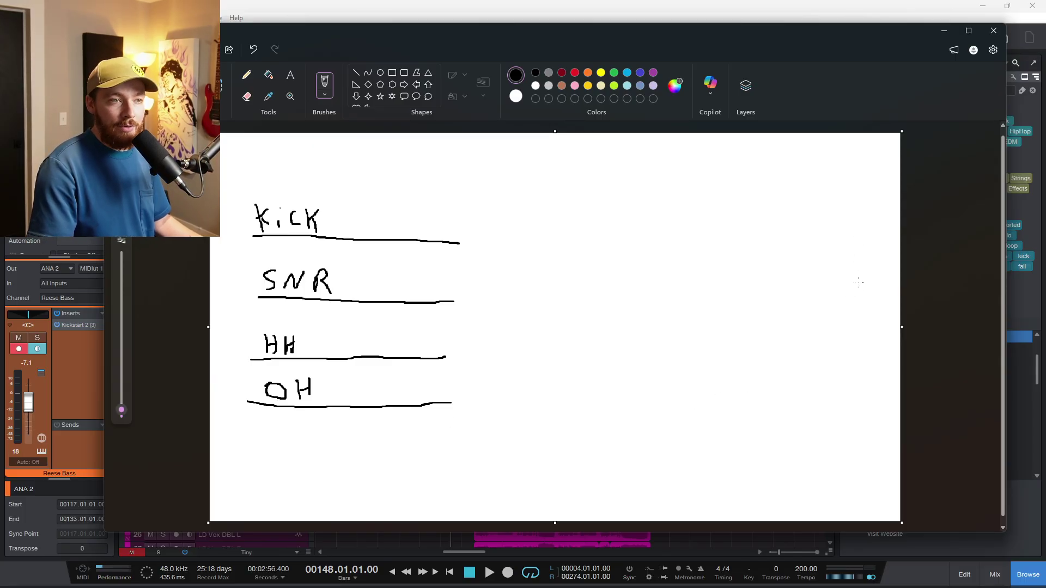
- Draw a vertical bar on the canvas's right and make red the drawing colour
left_click_drag(854, 234, 858, 407)
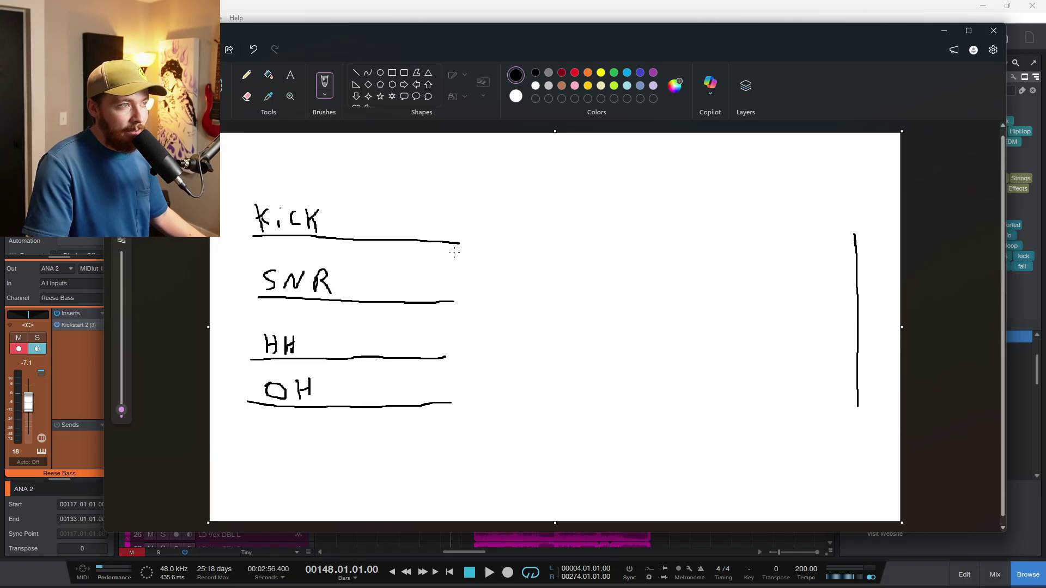
left_click(515, 96)
left_click(575, 72)
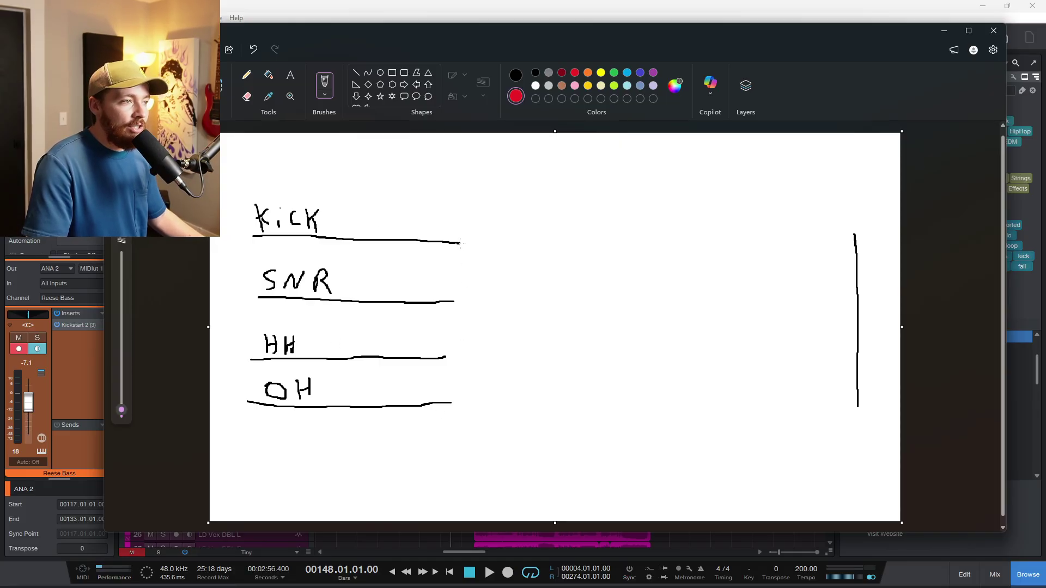
- Curve the Kick, SNR, HH and OH lines into one junction running to the bar
mouse_move(461, 244)
left_mouse_down()
mouse_move(528, 315)
mouse_move(551, 322)
left_mouse_up()
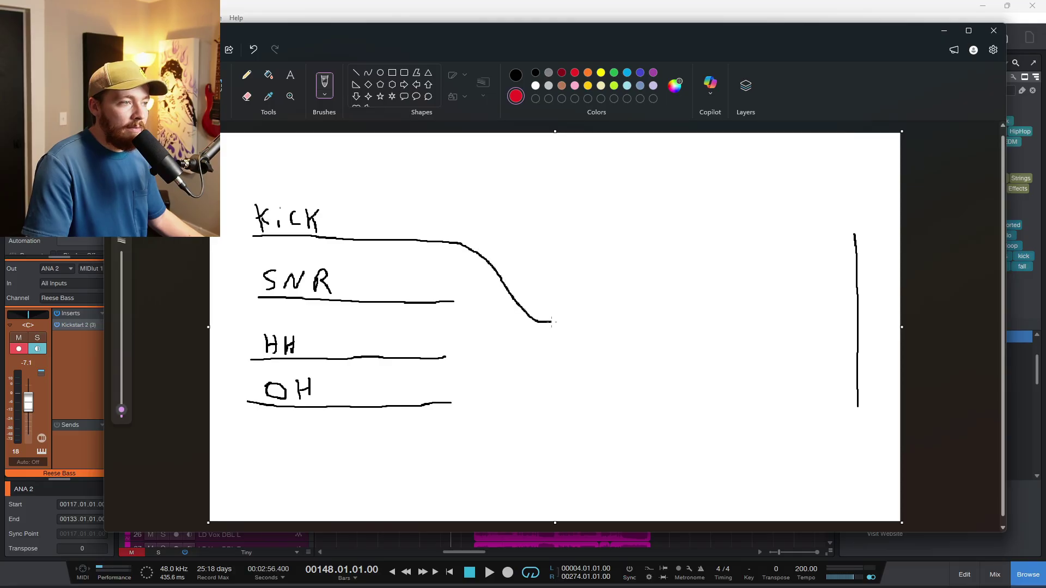
left_click_drag(455, 301, 551, 322)
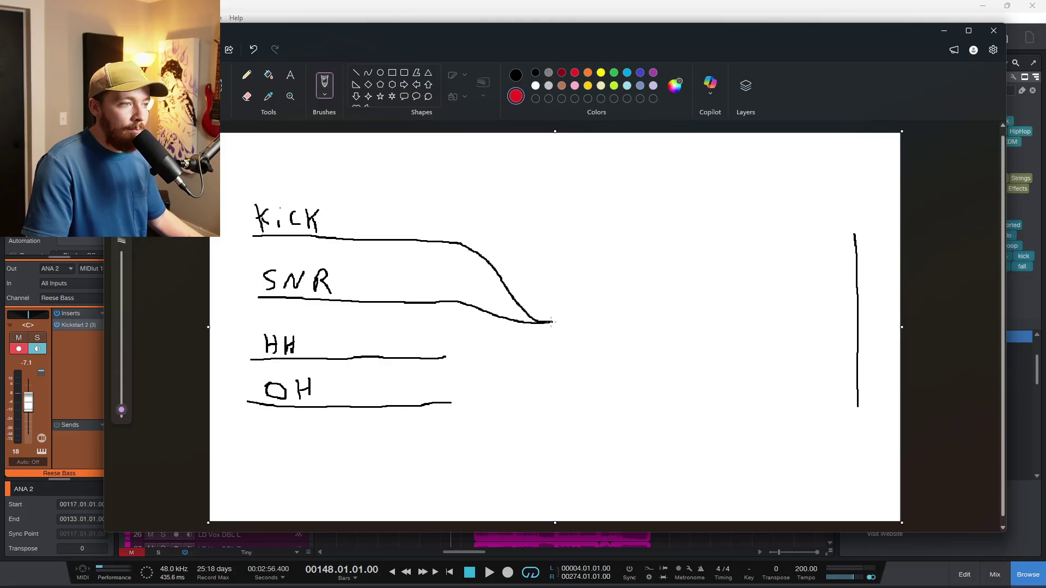
mouse_move(447, 356)
left_mouse_down()
mouse_move(509, 360)
mouse_move(541, 347)
mouse_move(555, 322)
left_mouse_up()
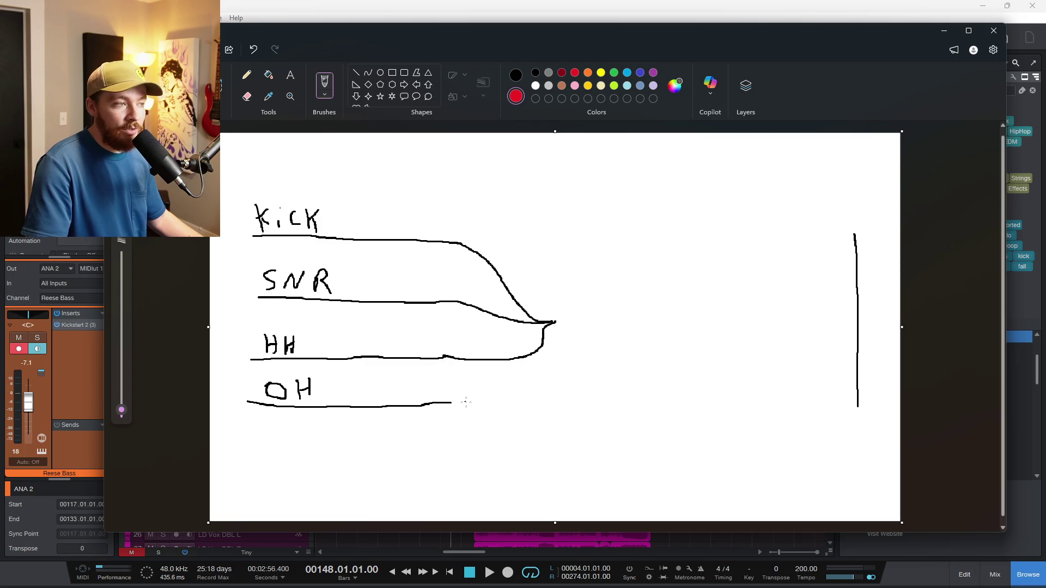
mouse_move(458, 403)
left_mouse_down()
mouse_move(544, 386)
mouse_move(566, 361)
mouse_move(554, 322)
mouse_move(862, 319)
left_mouse_up()
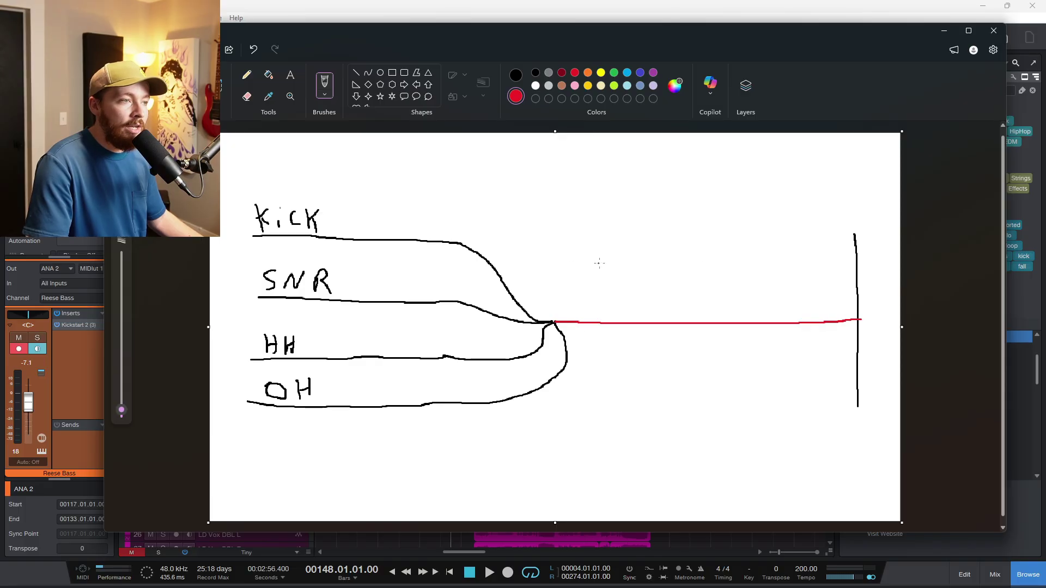
- Write the letters GB in red beside the junction
mouse_move(603, 262)
left_mouse_down()
mouse_move(586, 290)
mouse_move(598, 278)
mouse_move(595, 295)
left_mouse_up()
left_click_drag(640, 267, 623, 299)
mouse_move(633, 272)
left_mouse_down()
mouse_move(649, 291)
mouse_move(617, 297)
left_mouse_up()
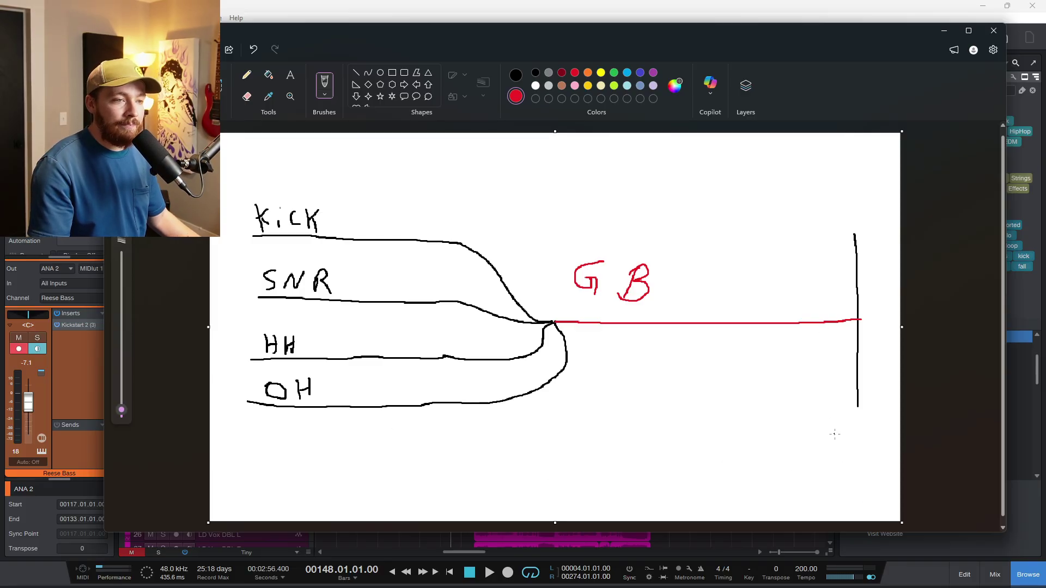
- Sketch an S and three arrows, then undo back past the red line and GB label
left_click_drag(842, 429, 818, 457)
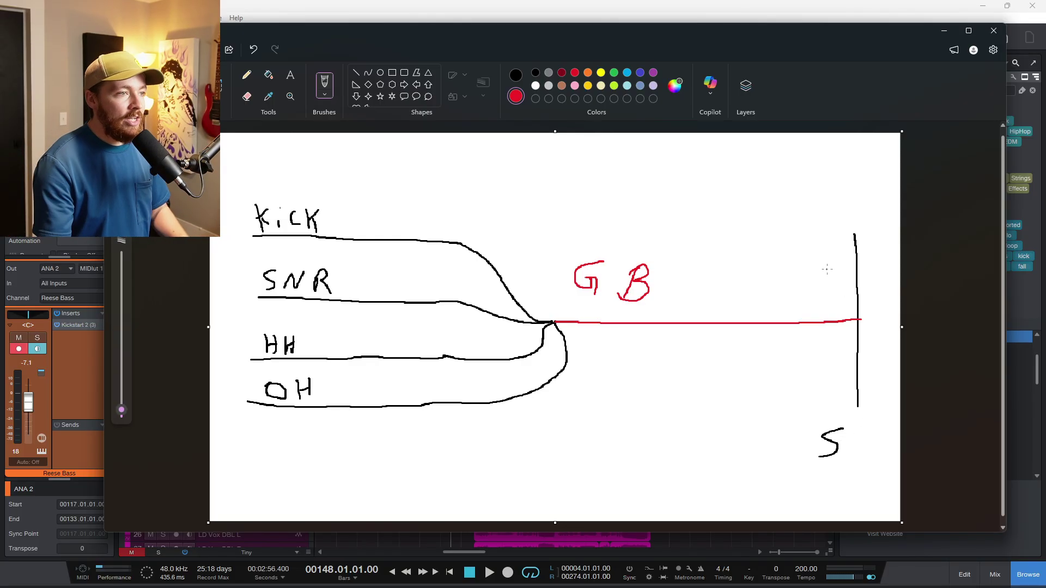
mouse_move(665, 358)
left_mouse_down()
mouse_move(669, 318)
mouse_move(657, 333)
mouse_move(683, 325)
left_mouse_up()
mouse_move(741, 302)
left_mouse_down()
mouse_move(734, 345)
mouse_move(752, 334)
left_mouse_up()
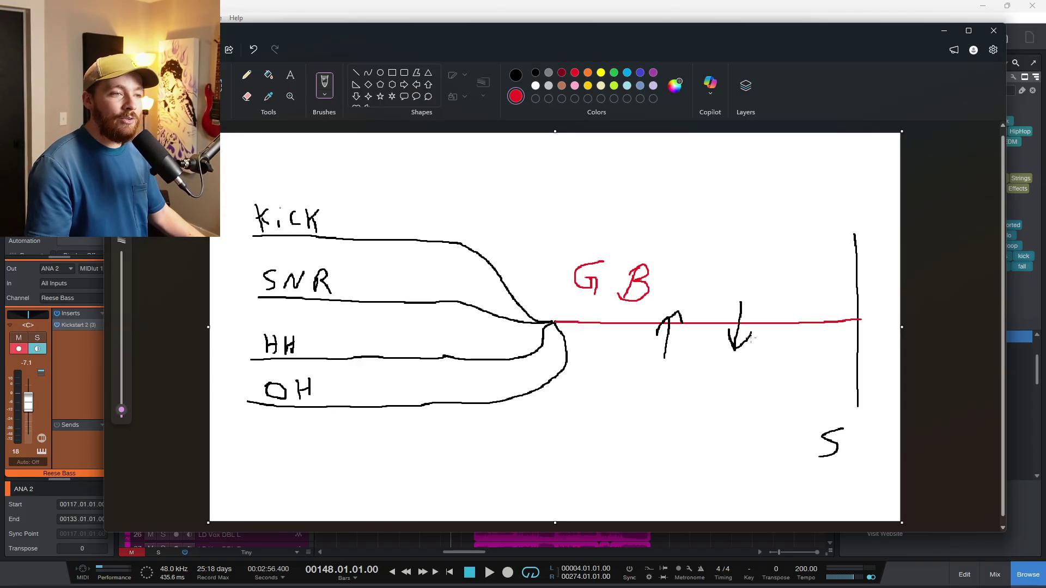
mouse_move(769, 206)
left_mouse_down()
mouse_move(713, 294)
mouse_move(718, 266)
mouse_move(736, 281)
left_mouse_up()
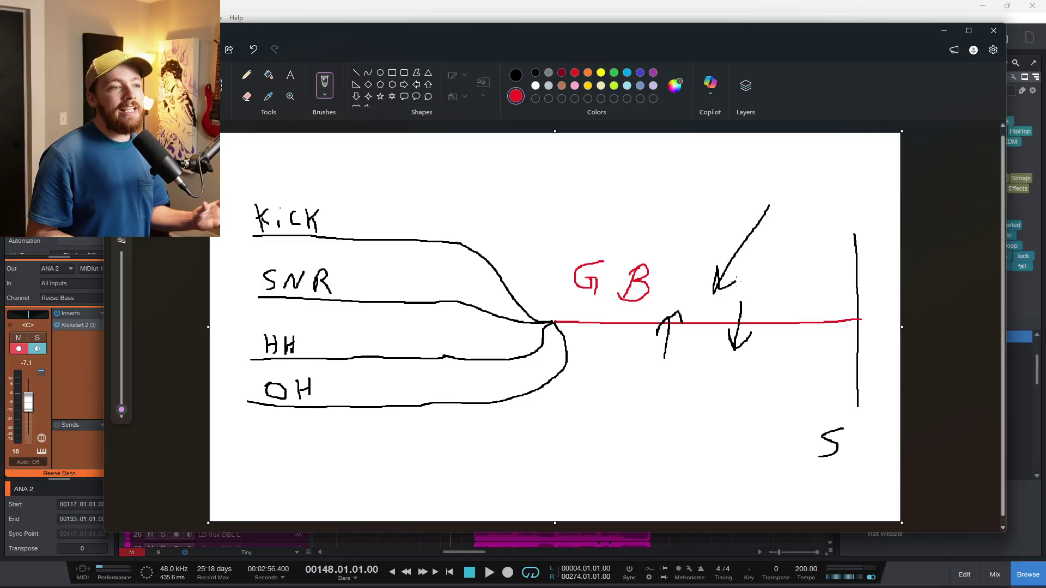
key("ctrl+z")
key("ctrl+z")
key("ctrl+z")
key("ctrl+z")
key("ctrl+z")
key("ctrl+z")
key("ctrl+z")
key("ctrl+z")
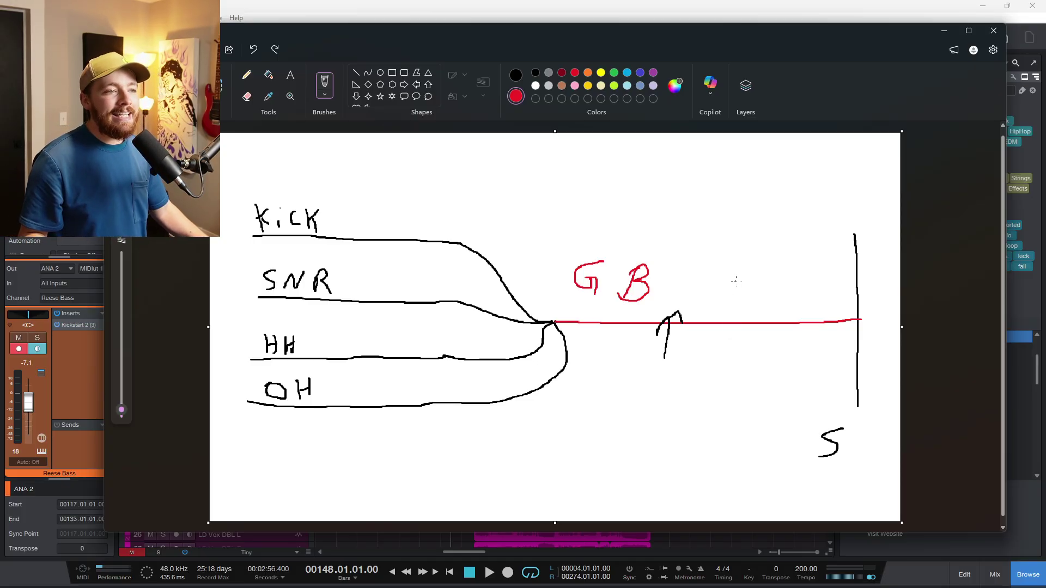
key("ctrl+z")
key("ctrl+z")
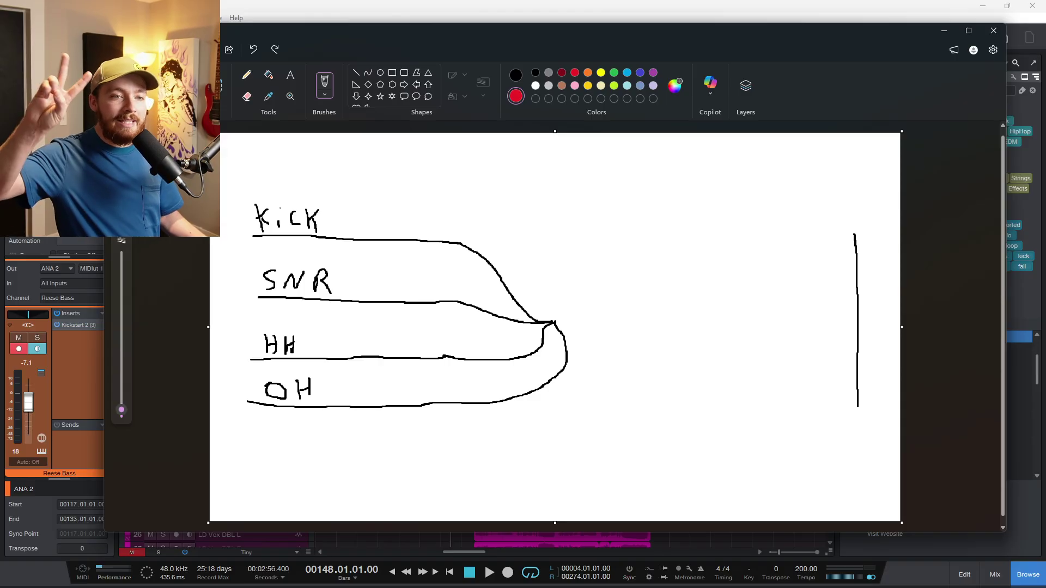
- Undo the drum diagram until only the top line remains
key("ctrl+z")
key("ctrl+z")
key("ctrl+z")
key("ctrl+z")
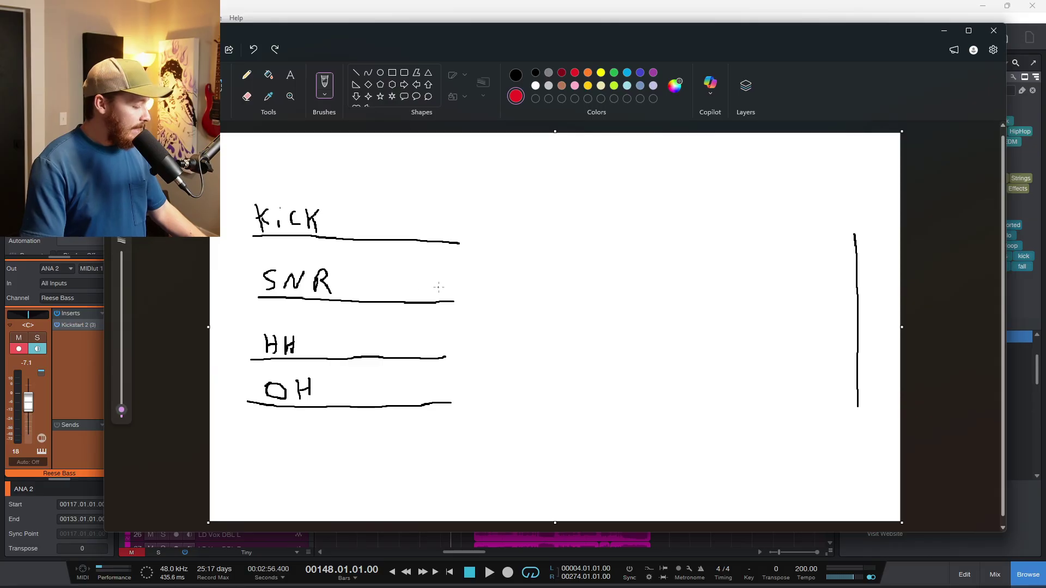
key("ctrl+z")
key("ctrl+z")
key("ctrl+z")
key("ctrl+z")
key("ctrl+z")
key("ctrl+z")
key("ctrl+z")
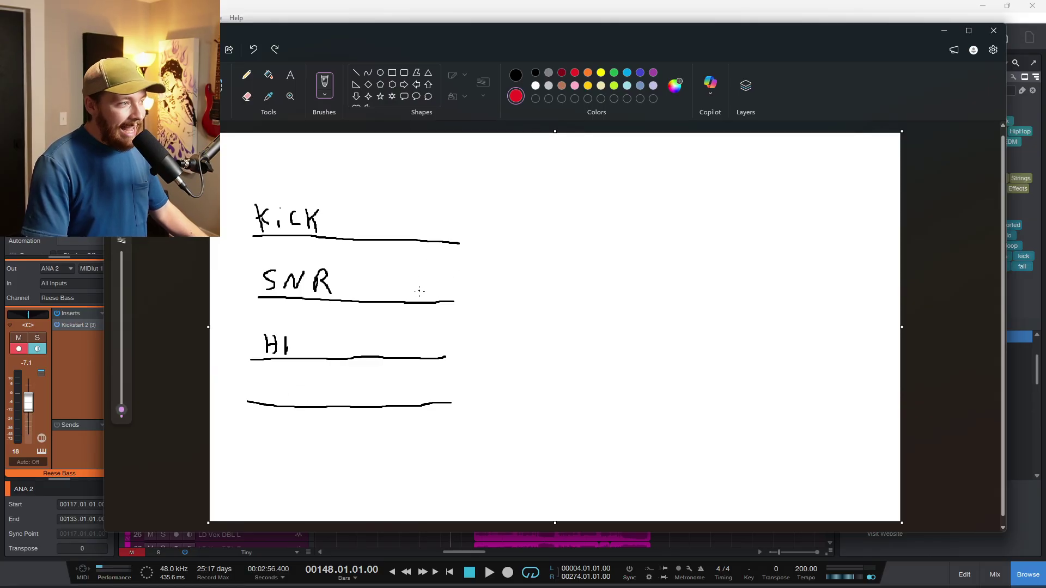
key("ctrl+z")
key("ctrl+z")
key("ctrl+z")
key("ctrl+z")
key("ctrl+z")
key("ctrl+z")
key("ctrl+z")
key("ctrl+z")
key("ctrl+z")
key("ctrl+z")
key("ctrl+z")
key("ctrl+z")
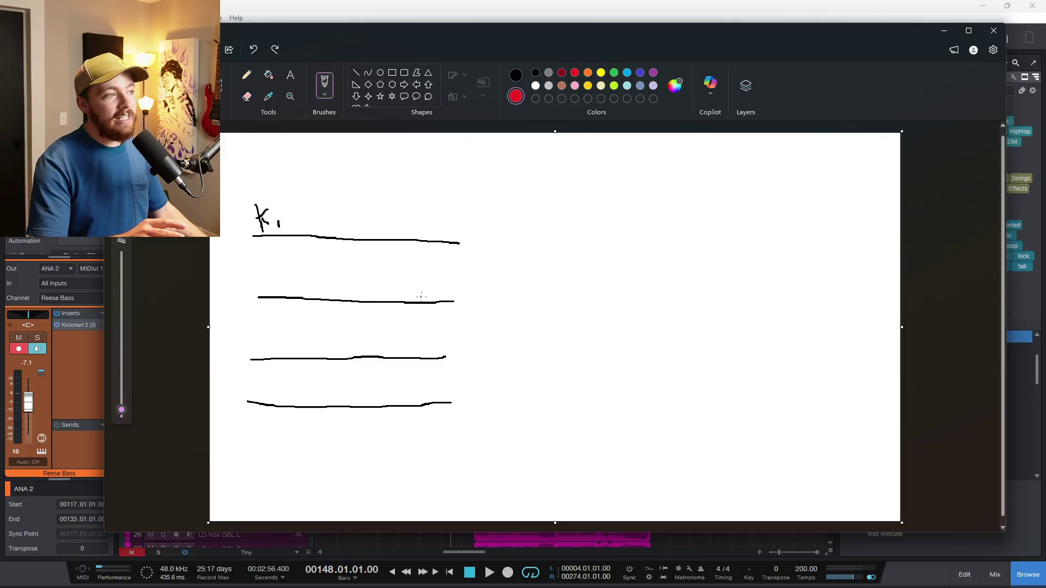
key("ctrl+z")
key("ctrl+z")
key("ctrl+z")
key("ctrl+z")
key("ctrl+z")
key("ctrl+z")
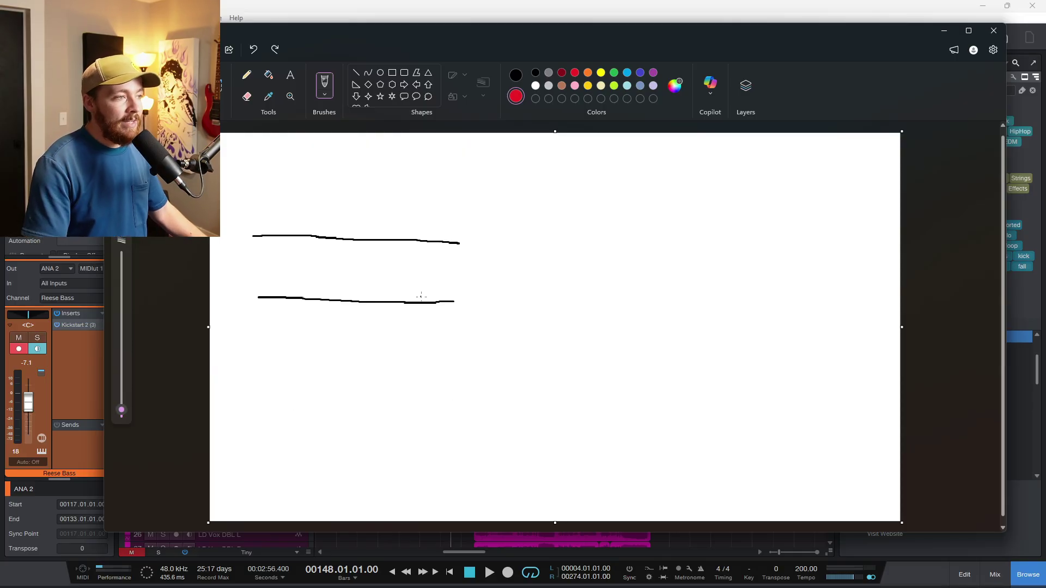
key("ctrl+z")
- Write Vox, run its line to a tall vertical bar, and add a red branch below
mouse_move(257, 193)
left_mouse_down()
mouse_move(281, 190)
mouse_move(296, 225)
mouse_move(298, 205)
mouse_move(304, 229)
mouse_move(322, 230)
left_mouse_up()
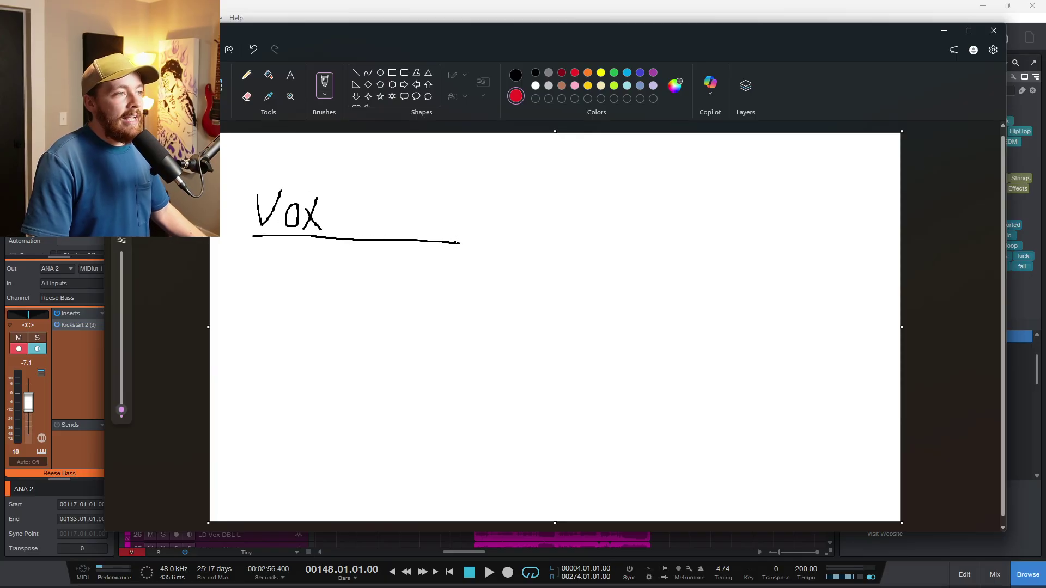
left_click_drag(459, 243, 772, 252)
left_click_drag(844, 210, 849, 459)
left_click_drag(770, 251, 844, 255)
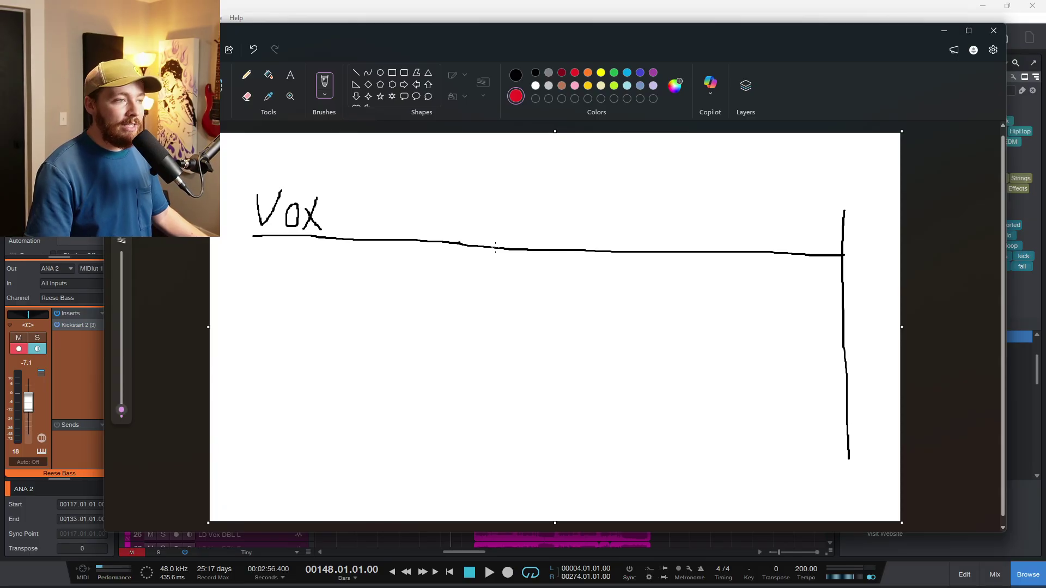
mouse_move(496, 248)
left_mouse_down()
mouse_move(483, 342)
mouse_move(614, 358)
mouse_move(846, 359)
left_mouse_up()
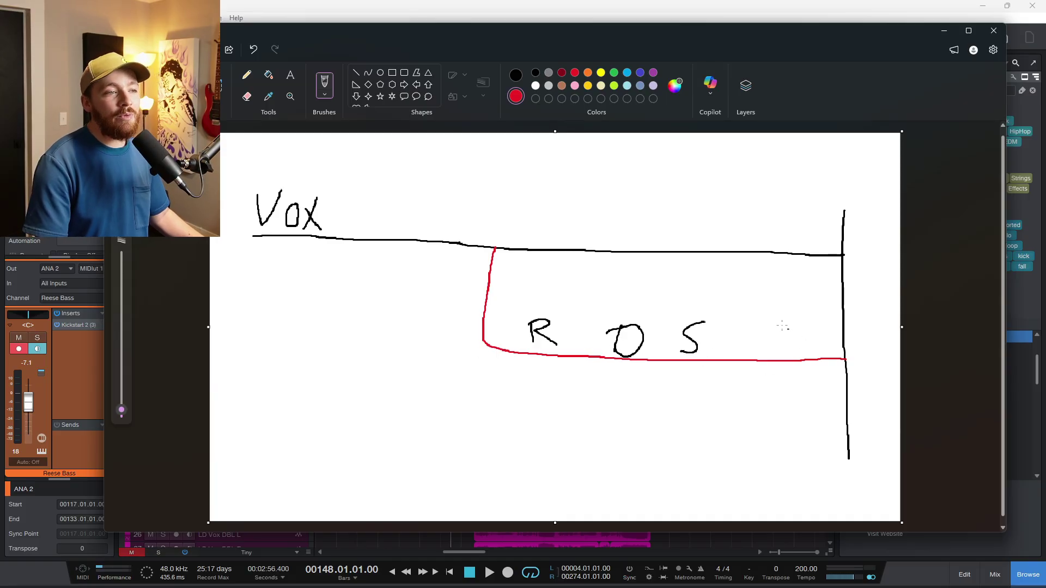
- Add arrows around the Vox line and red branch, then return to Studio One
mouse_move(390, 206)
left_mouse_down()
mouse_move(544, 201)
mouse_move(649, 237)
left_mouse_up()
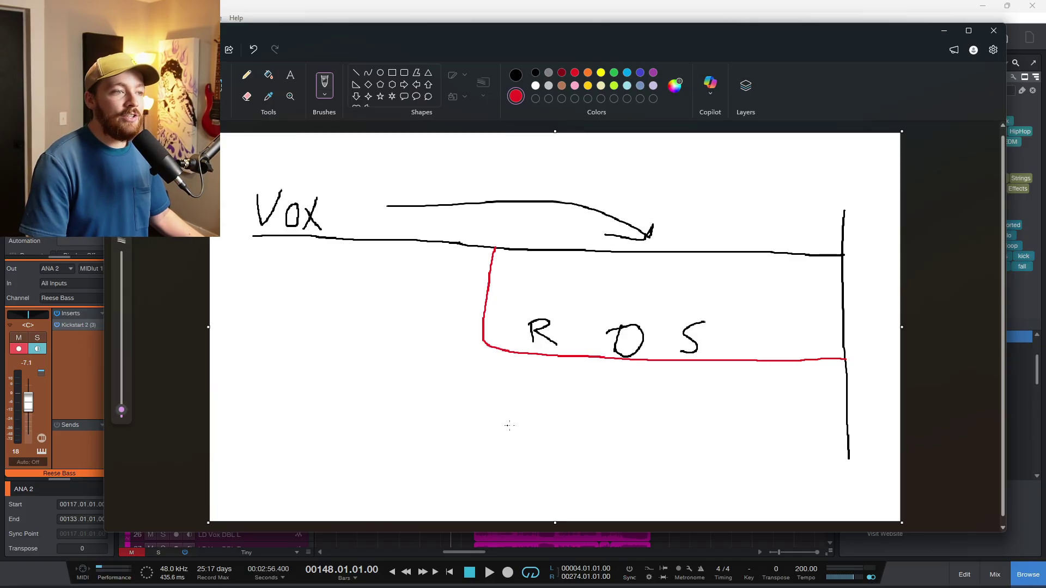
left_click_drag(546, 377, 552, 394)
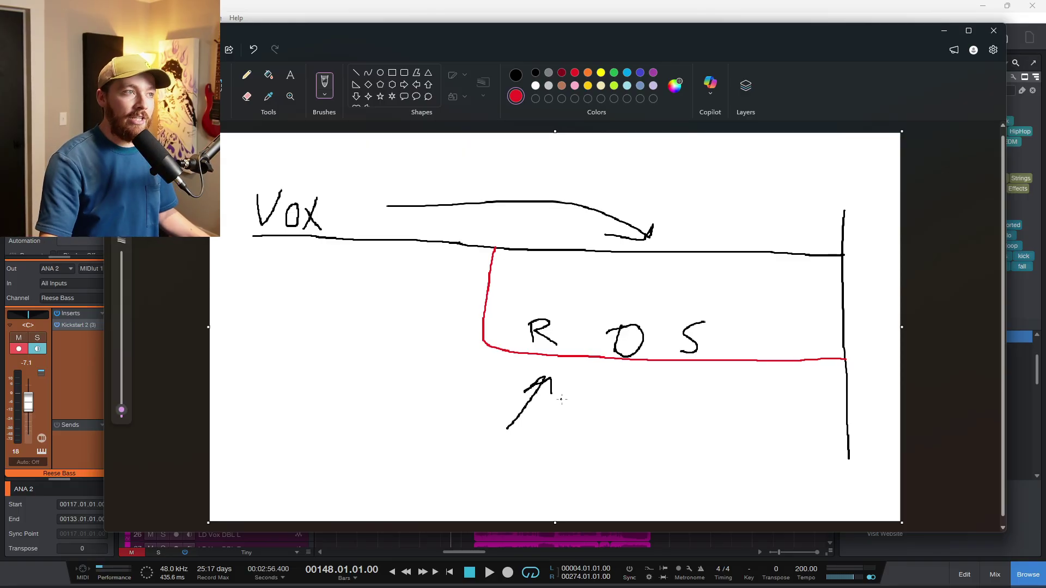
left_click(624, 6)
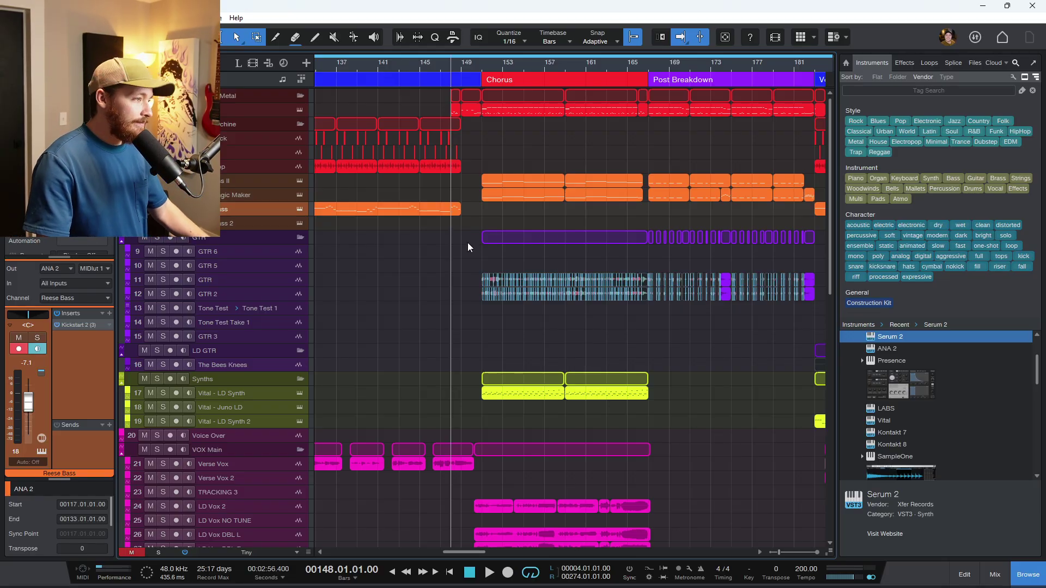
- Select Verse Vox through Harm 1 R 2 and pack them into a folder
scroll(483, 327, "down", 6)
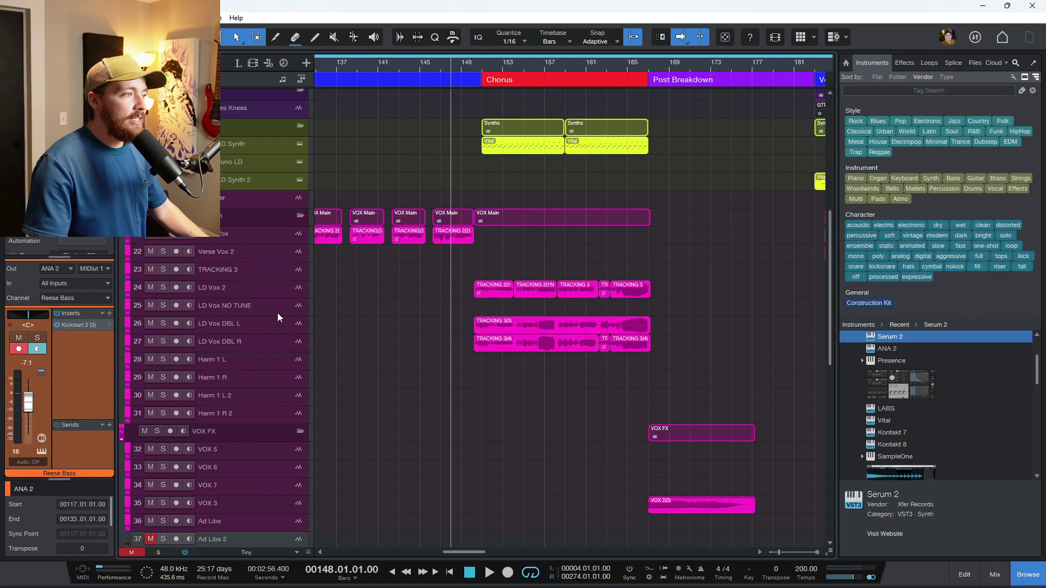
left_click(227, 236)
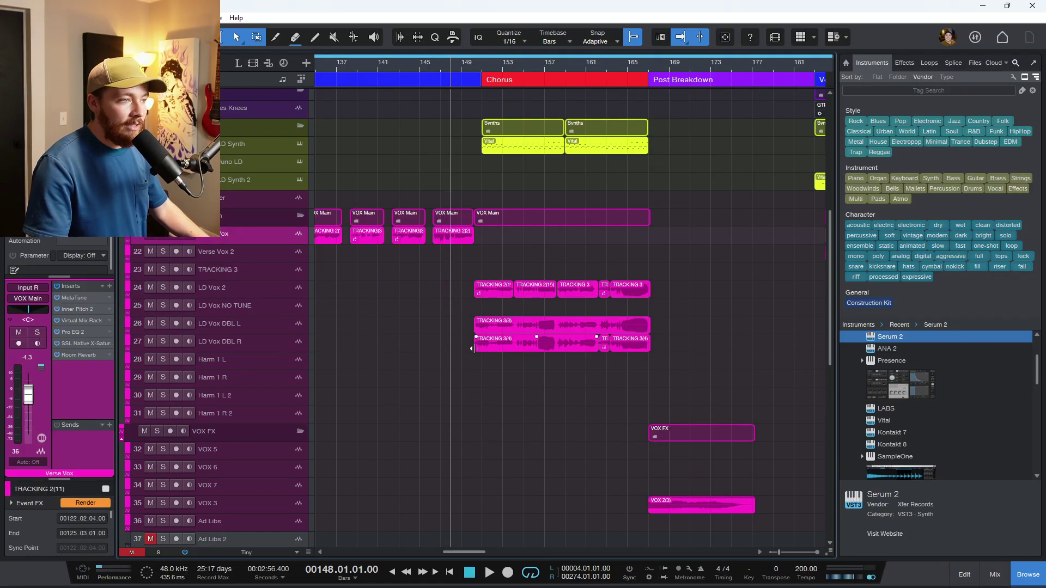
left_click(244, 414, "shift")
right_click(243, 414)
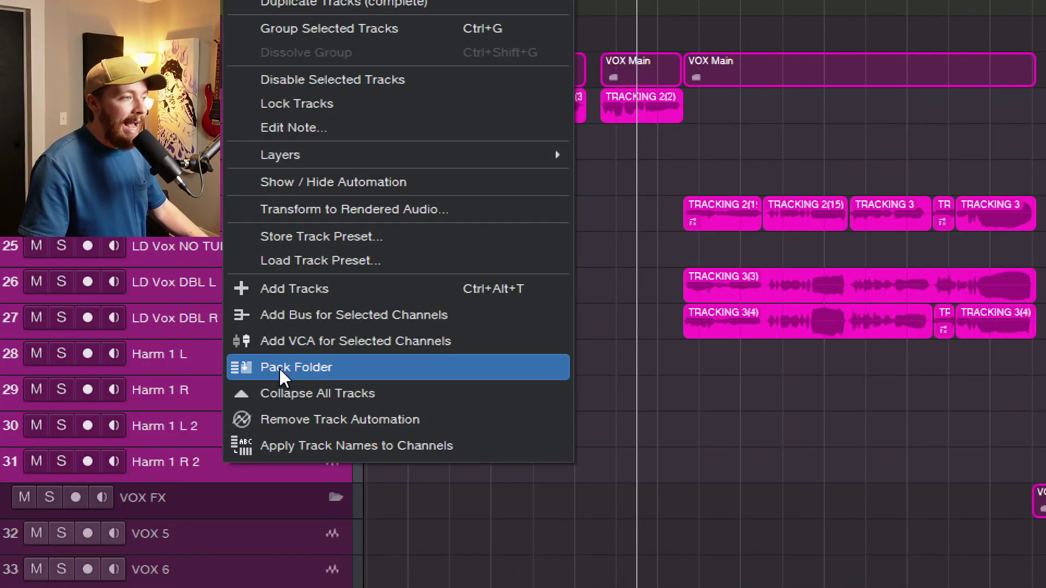
left_click(279, 367)
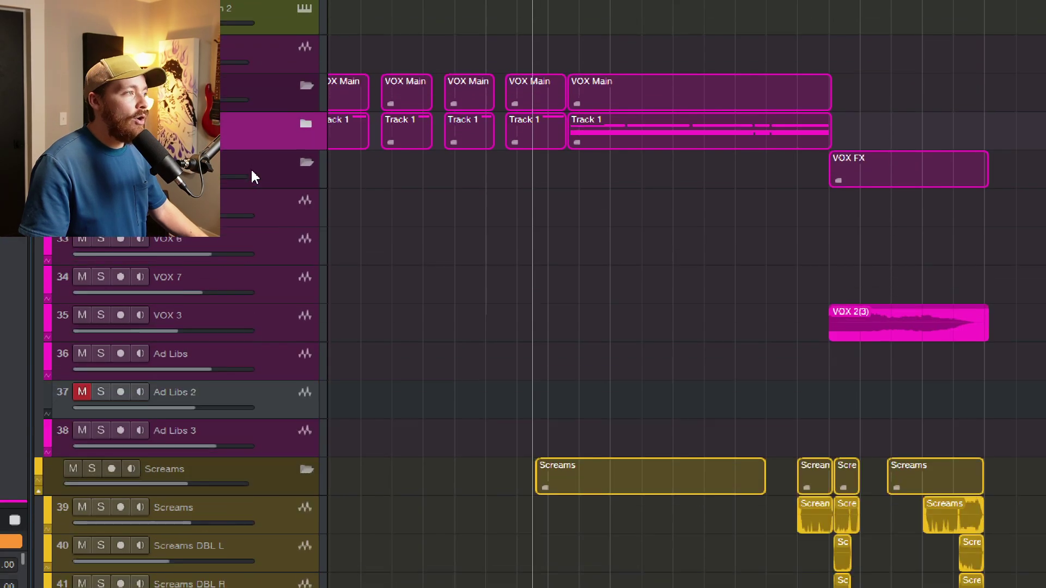
- Expand and collapse the new Track 1 folder, leaving its folder assignment unchanged
left_click(298, 155)
left_click(299, 156)
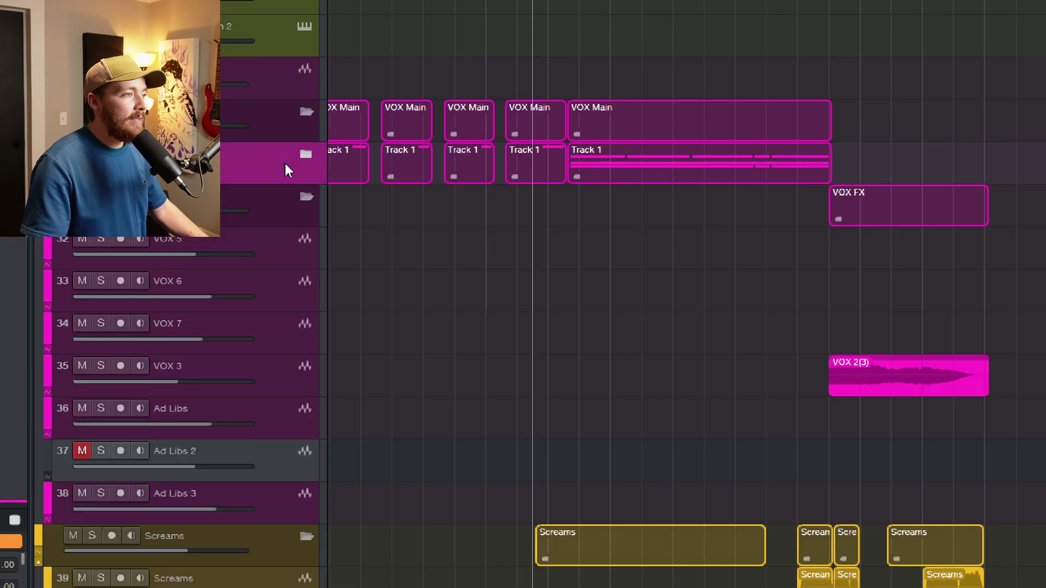
scroll(448, 228, "up", 2)
scroll(411, 259, "up", 5)
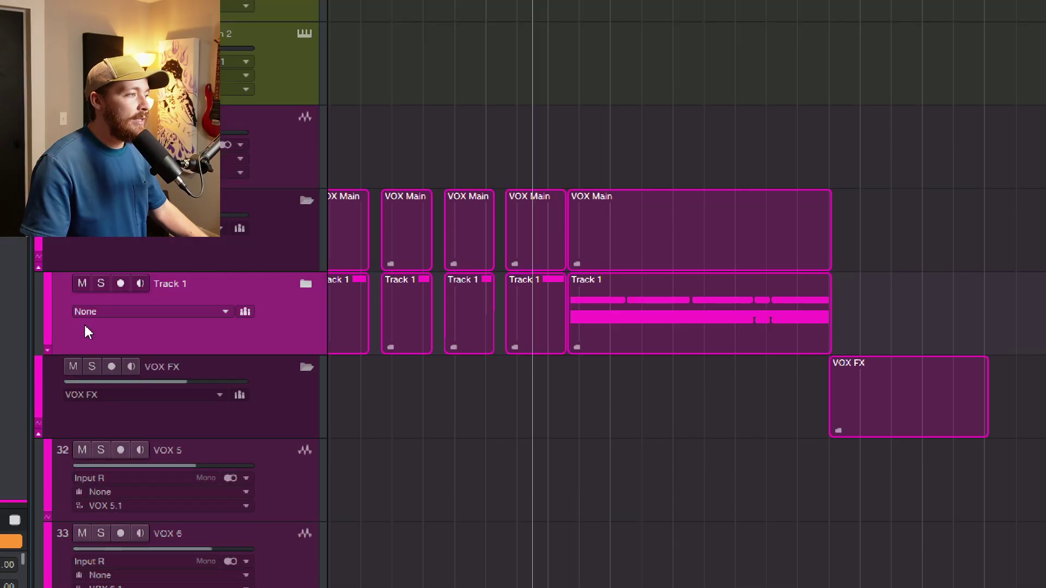
left_click(97, 312)
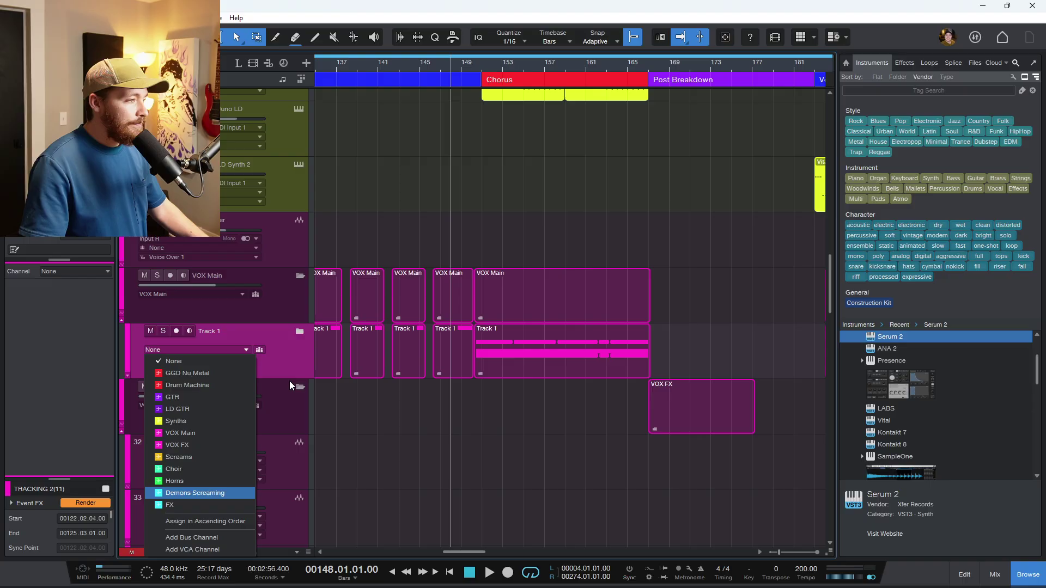
left_click(414, 60)
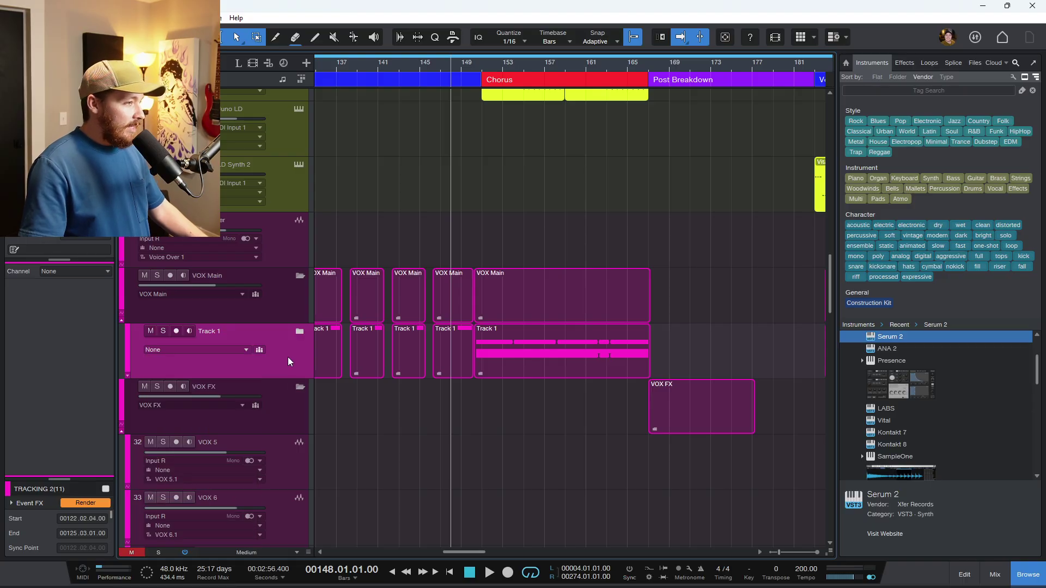
- Undo the Pack Folder to dissolve Track 1 and select the VOX Main folder track
key("ctrl+z")
left_click(284, 308)
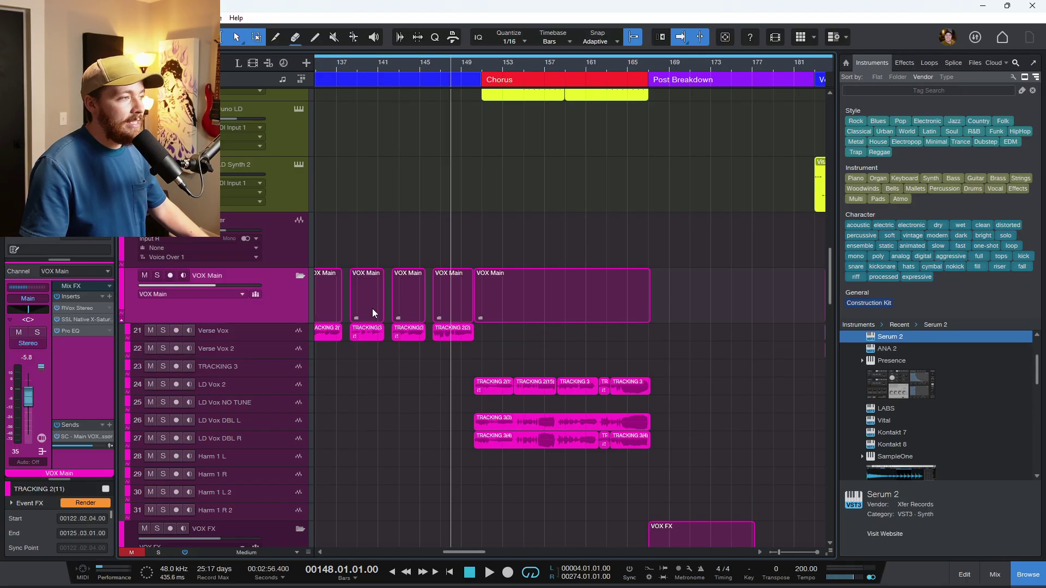
key("ctrl+z")
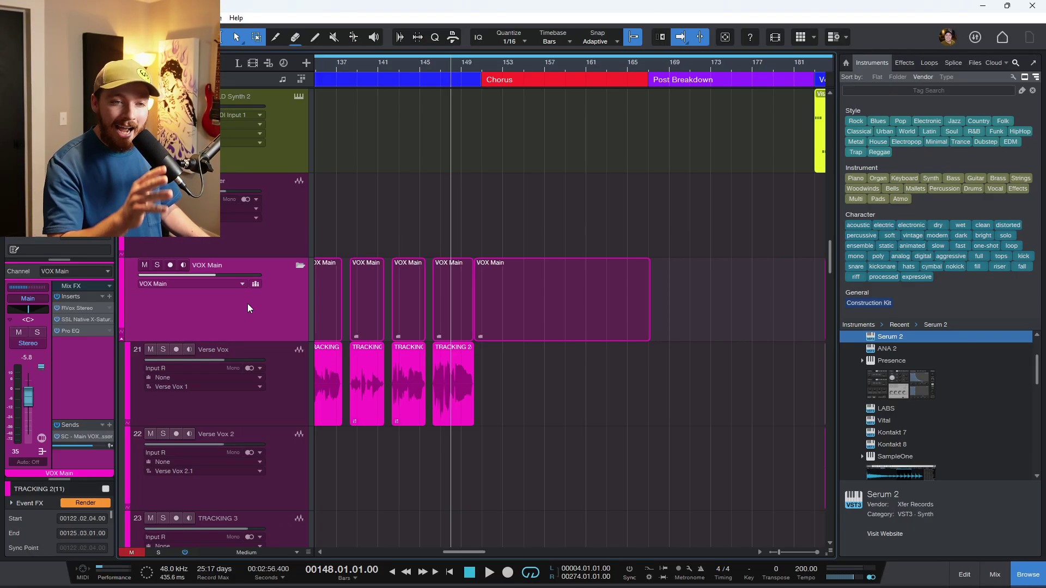
scroll(417, 429, "up", 5)
scroll(418, 428, "left", 5)
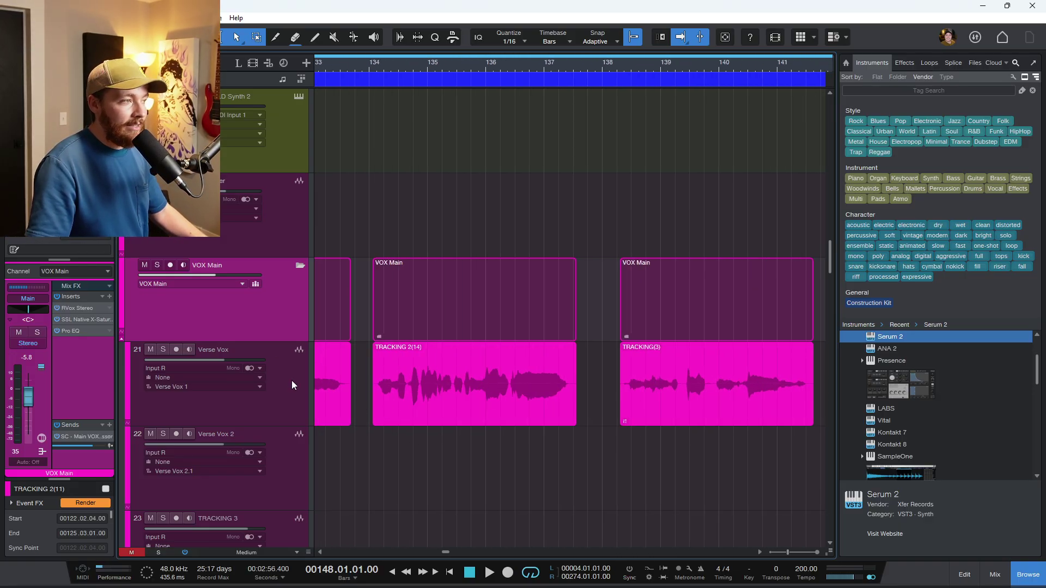
- In the mixer, select Verse Vox 2, TRACKING 3, LD Vox 2, LD Vox NO TUNE, then VOX Main
key("F3")
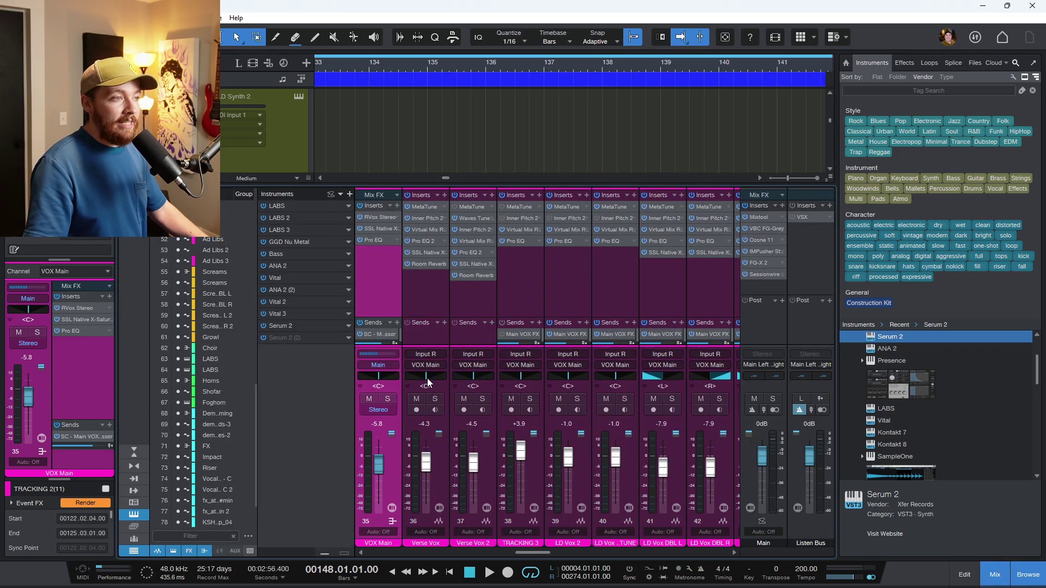
left_click(453, 489)
left_click(507, 481)
left_click(570, 473)
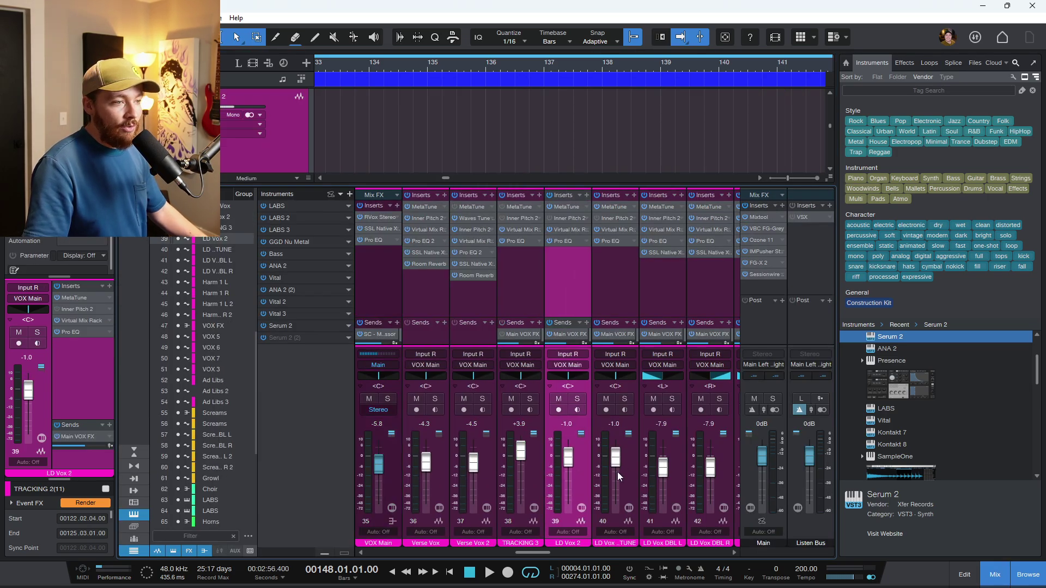
left_click(618, 472)
left_click(396, 472)
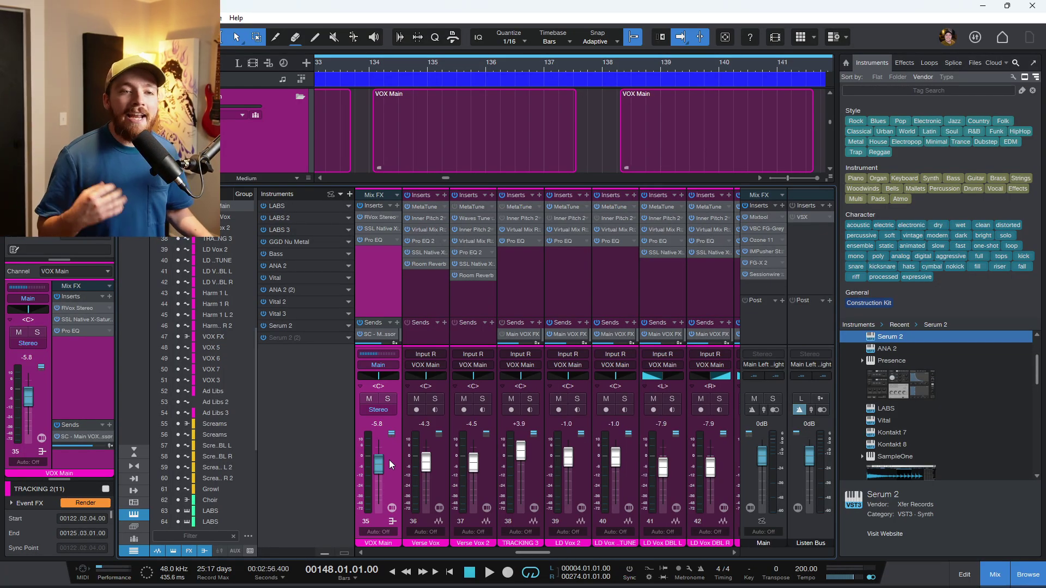
- Close the mixer, shrink track heights and solo the VOX Main folder
key("F3")
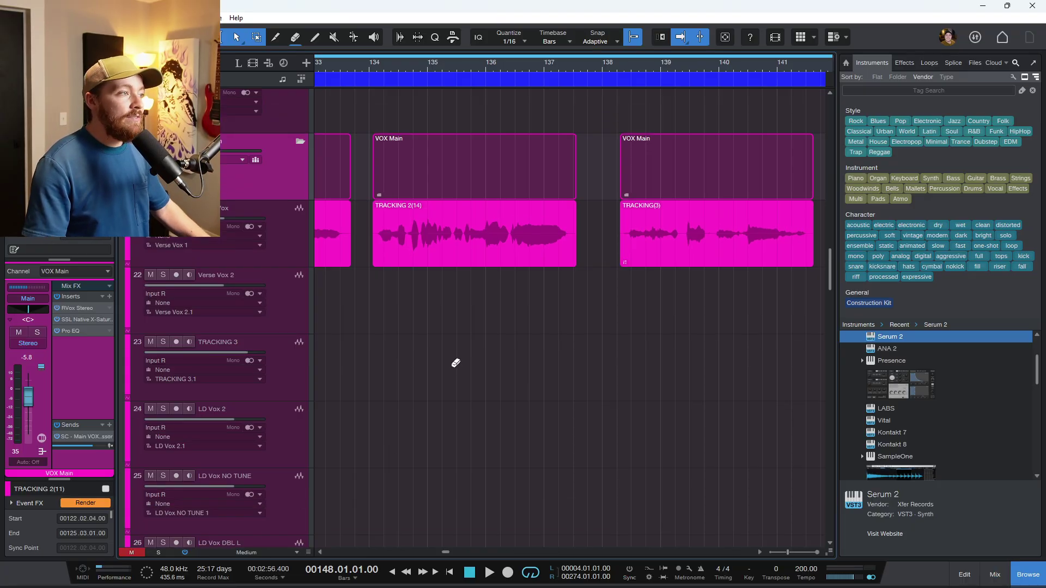
key("shift+w")
left_click(157, 255)
key("w")
key("w")
key("w")
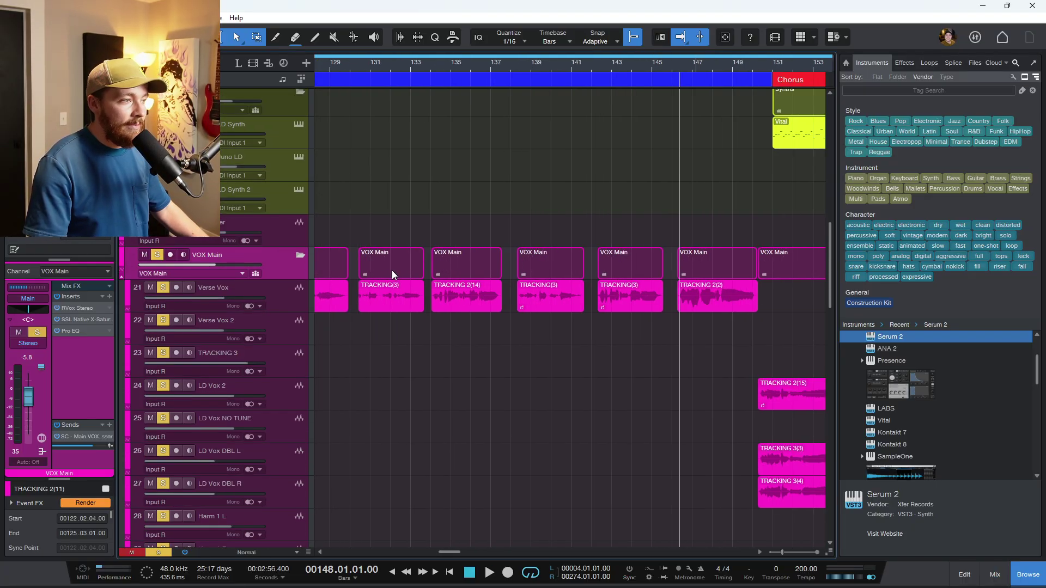
- Select the TRACKING 2(2) region and the LD Vox 2 track, then reopen the mixer
scroll(458, 302, "right", 2)
left_click(459, 303)
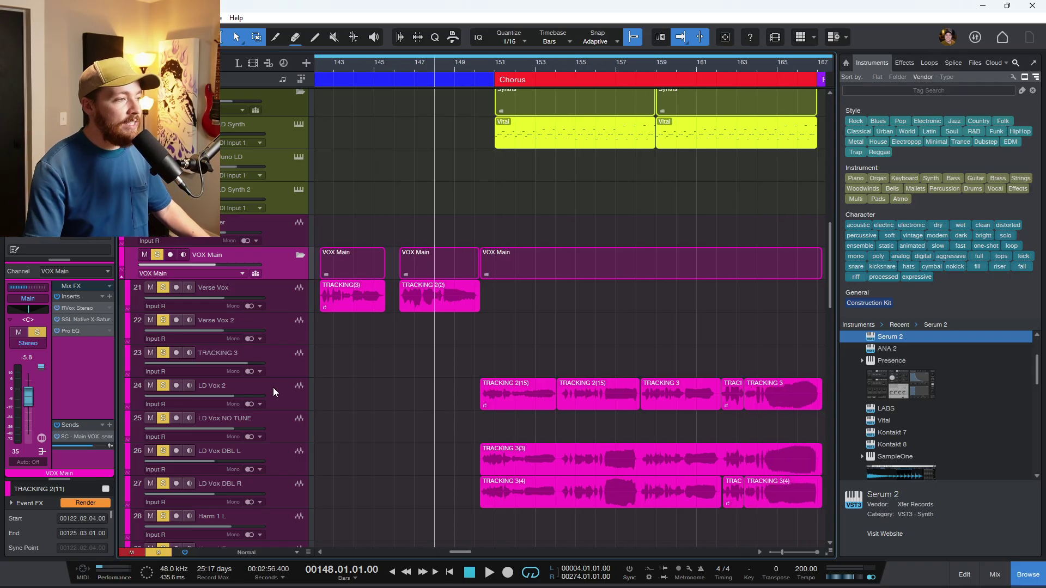
left_click(294, 395)
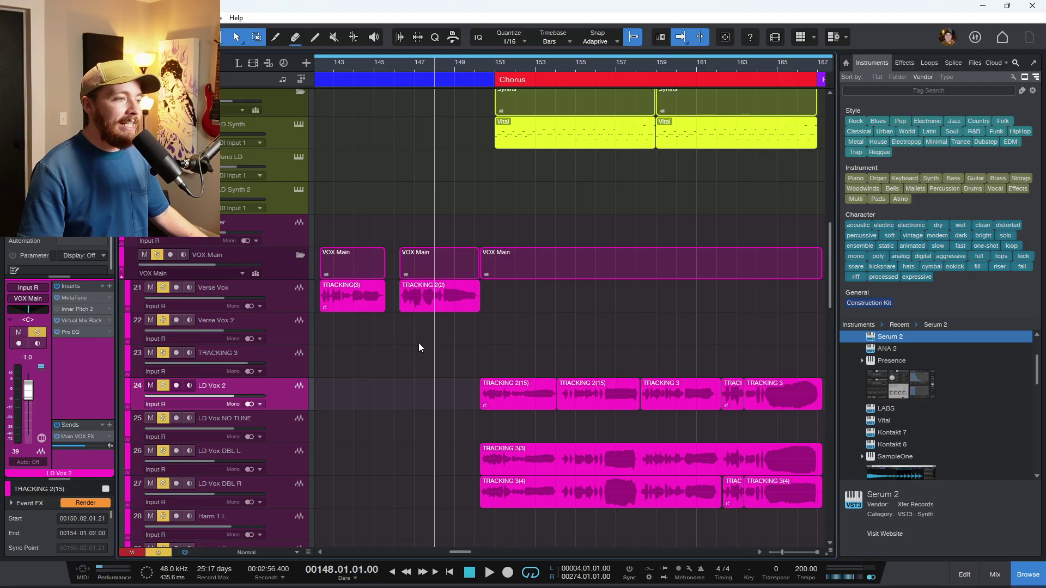
key("F3")
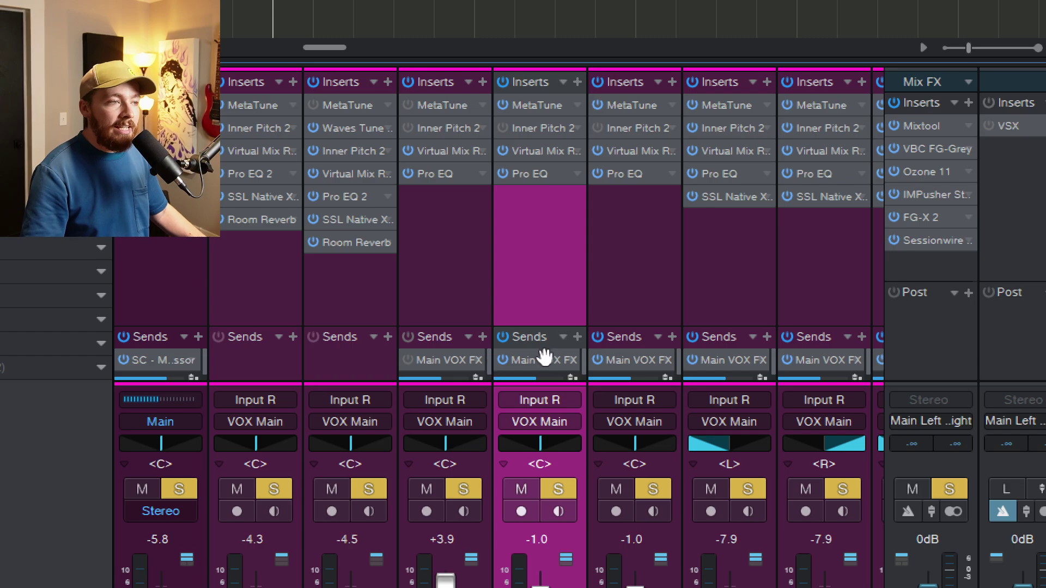
left_click(578, 337)
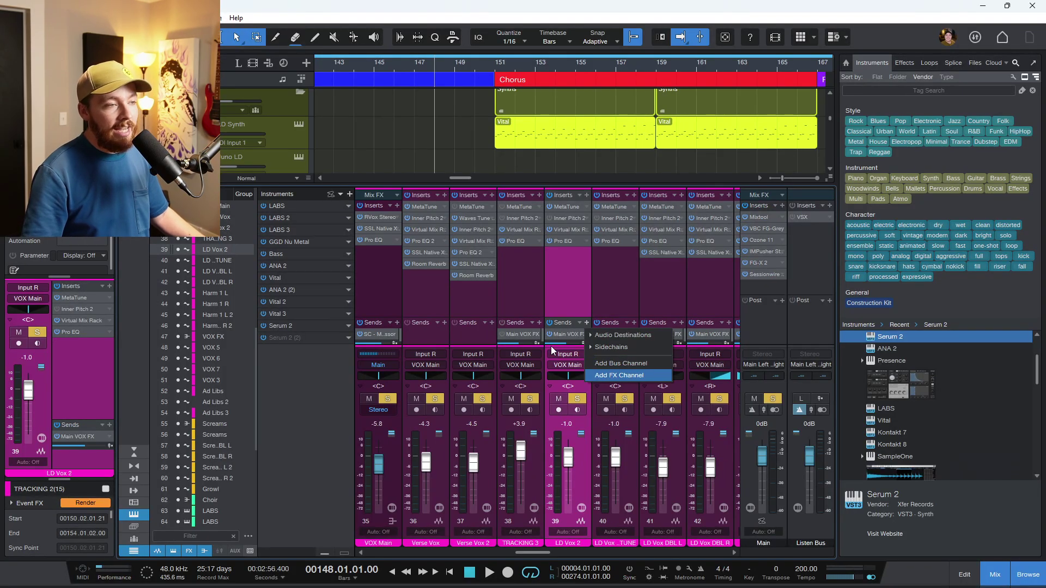
left_click(563, 285)
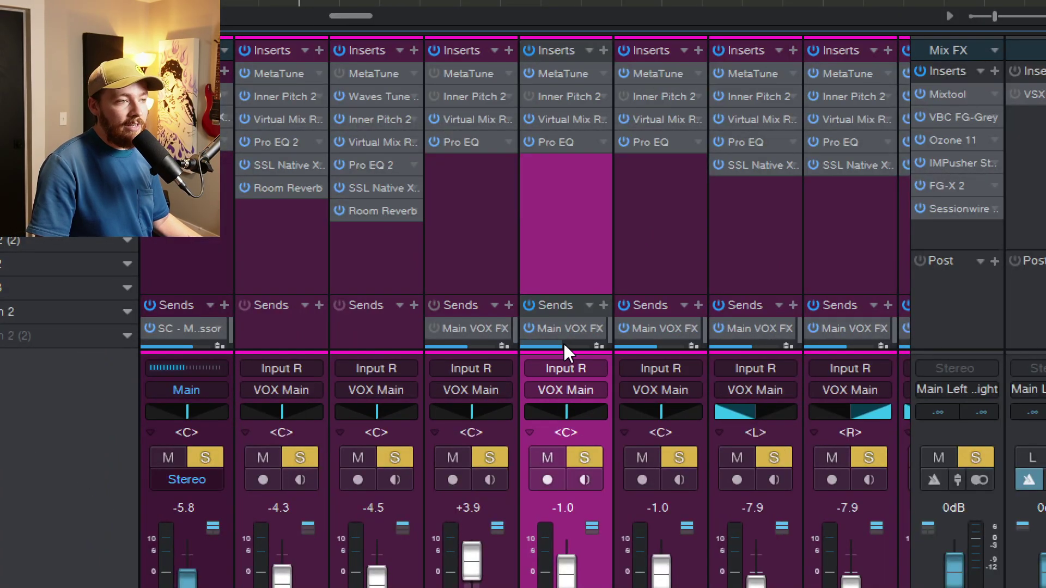
mouse_move(564, 344)
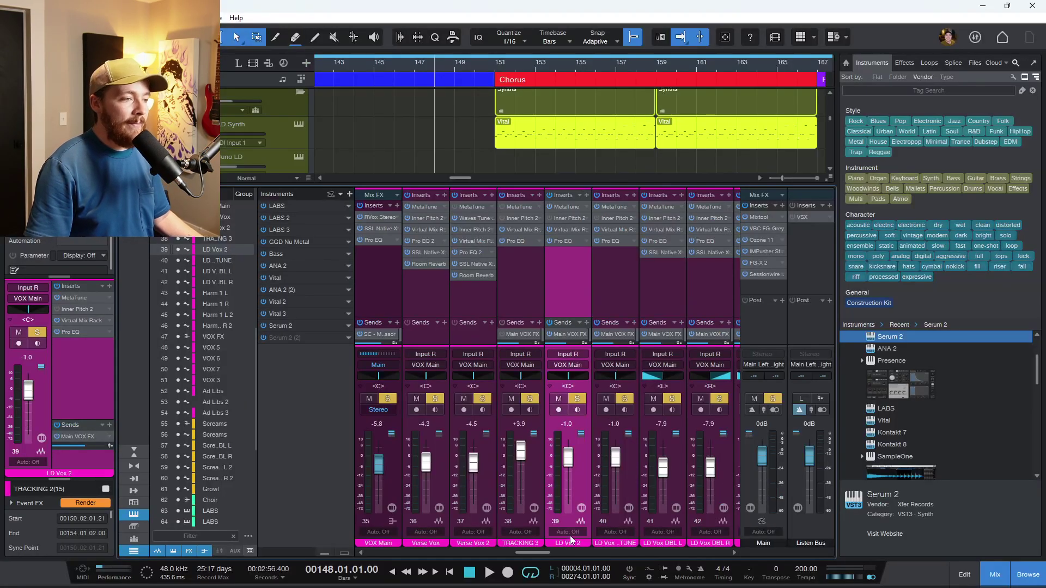
- Scroll the mixer to the FX channels, select Main VOX FX and move playback to the Chorus start
left_click_drag(536, 551, 736, 553)
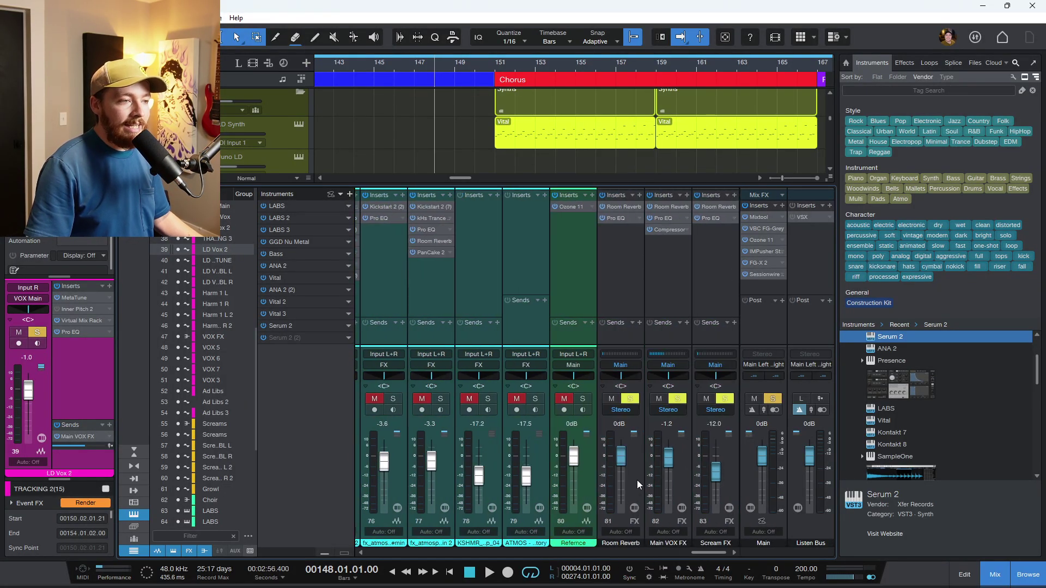
left_click(638, 479)
left_click(683, 473)
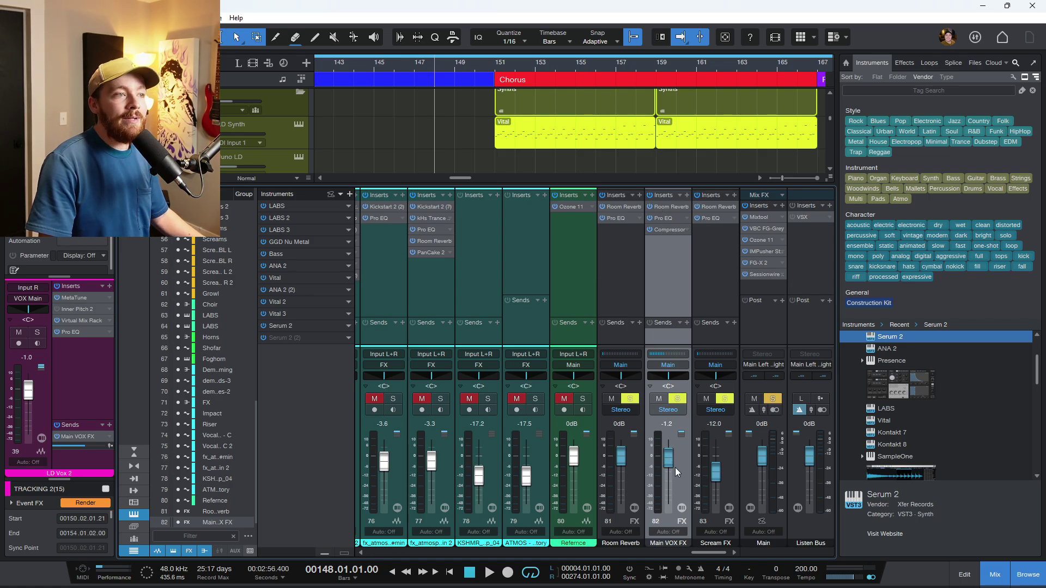
left_click(497, 76)
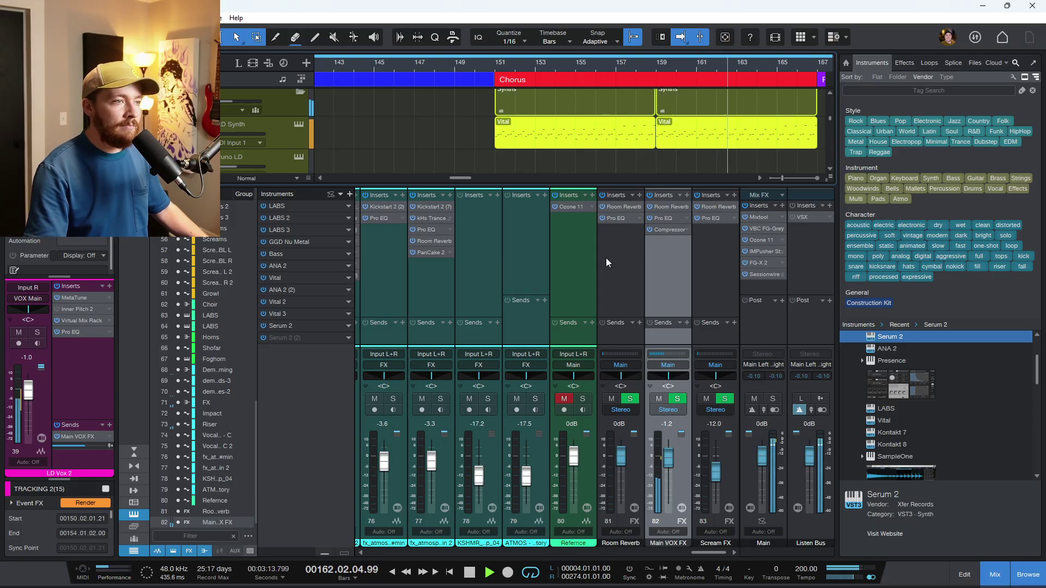
- Restart playback from around bar 150 and bring the mixer back up
key("space")
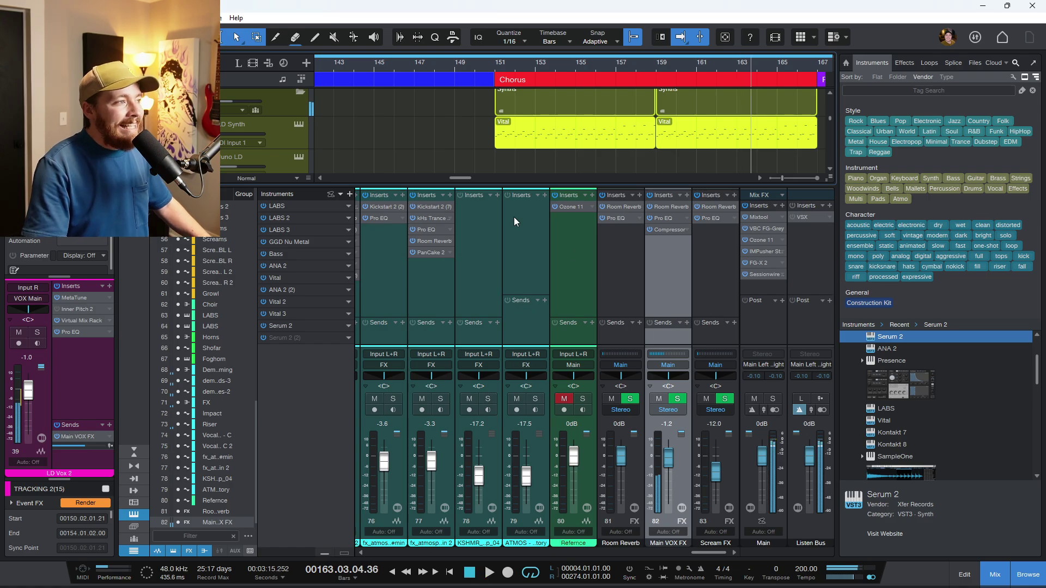
key("F3")
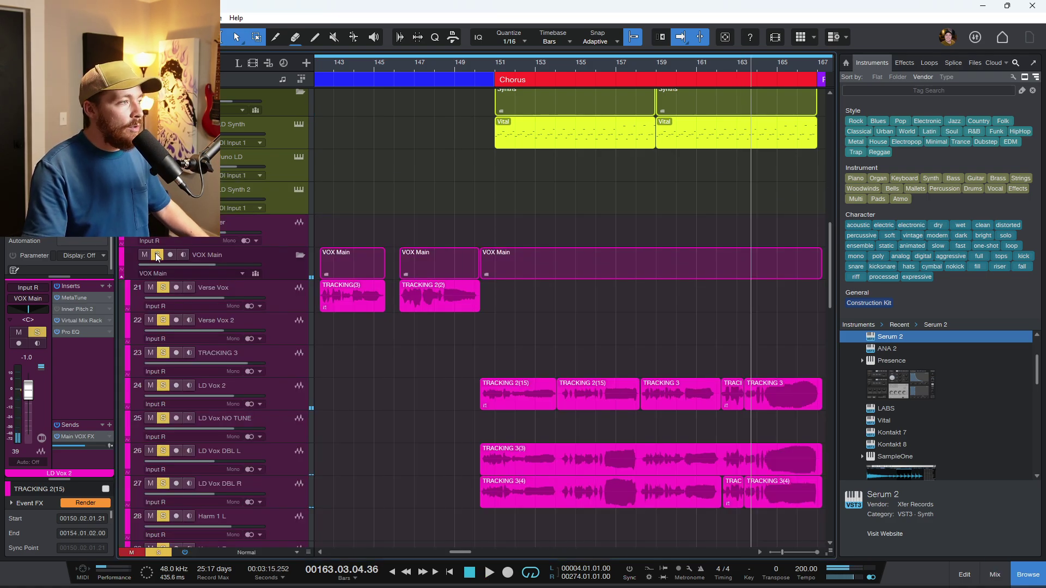
left_click(482, 338)
key("space")
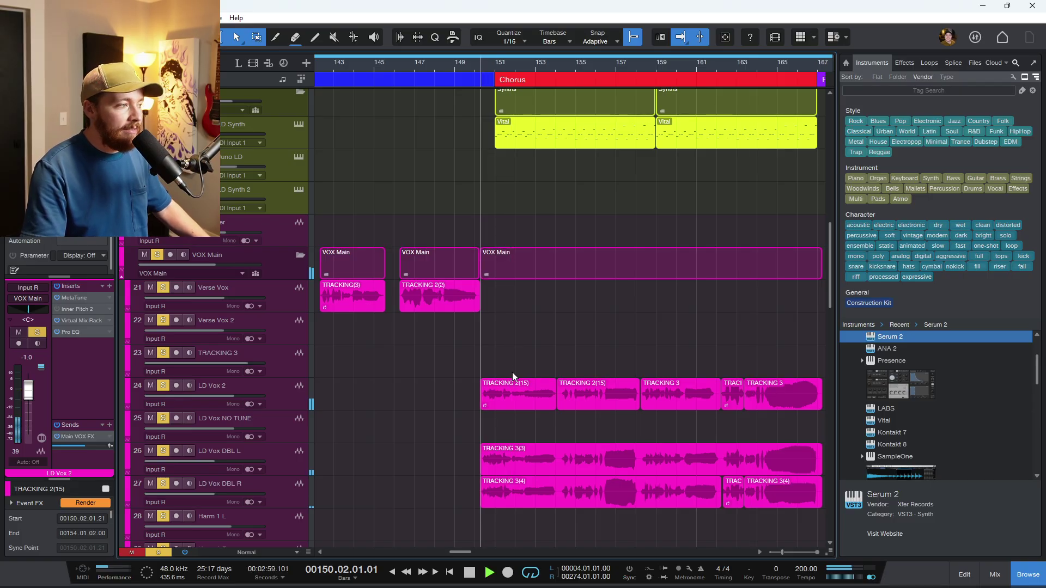
scroll(539, 379, "down", 1)
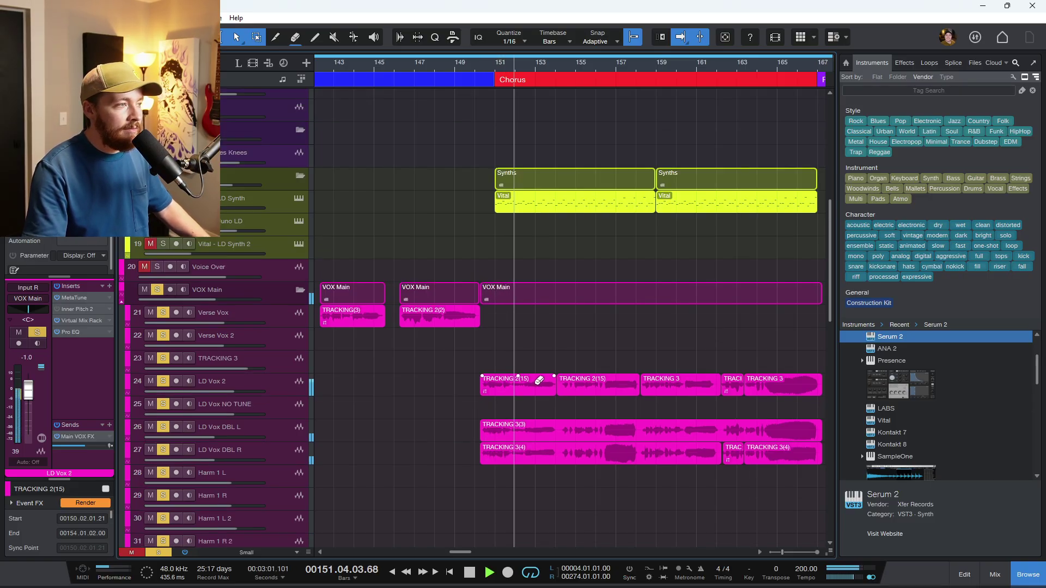
key("F3")
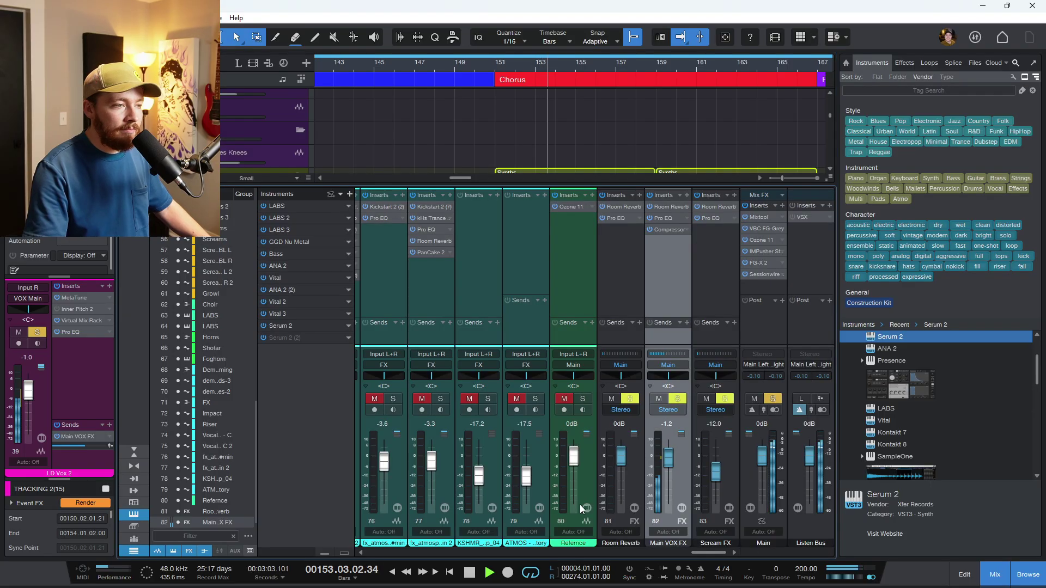
key("space")
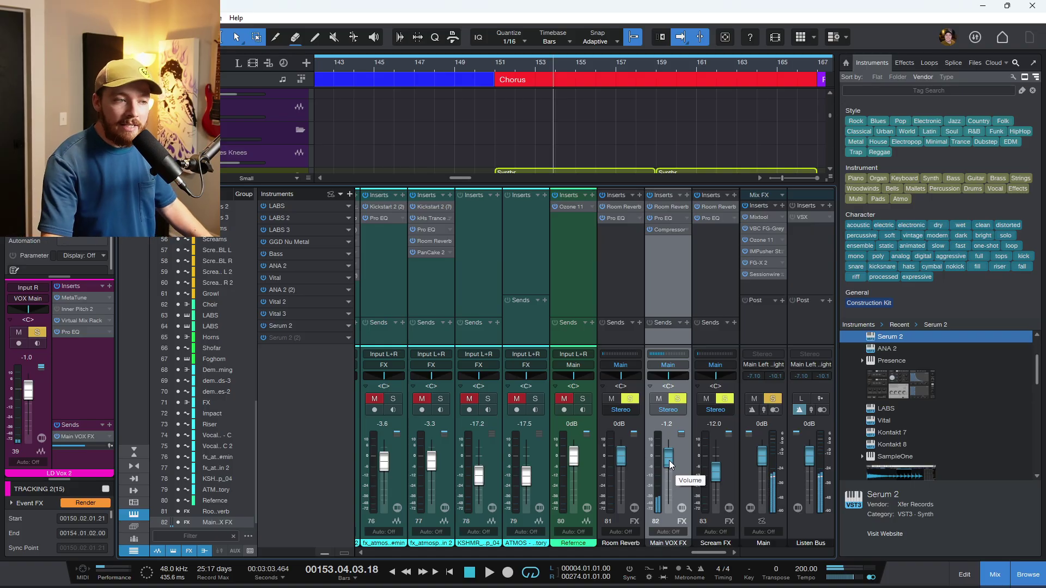
- Pull Main VOX FX fully down, then raise it to about -3.6 dB while playing from bar 151
left_click_drag(669, 456, 668, 586)
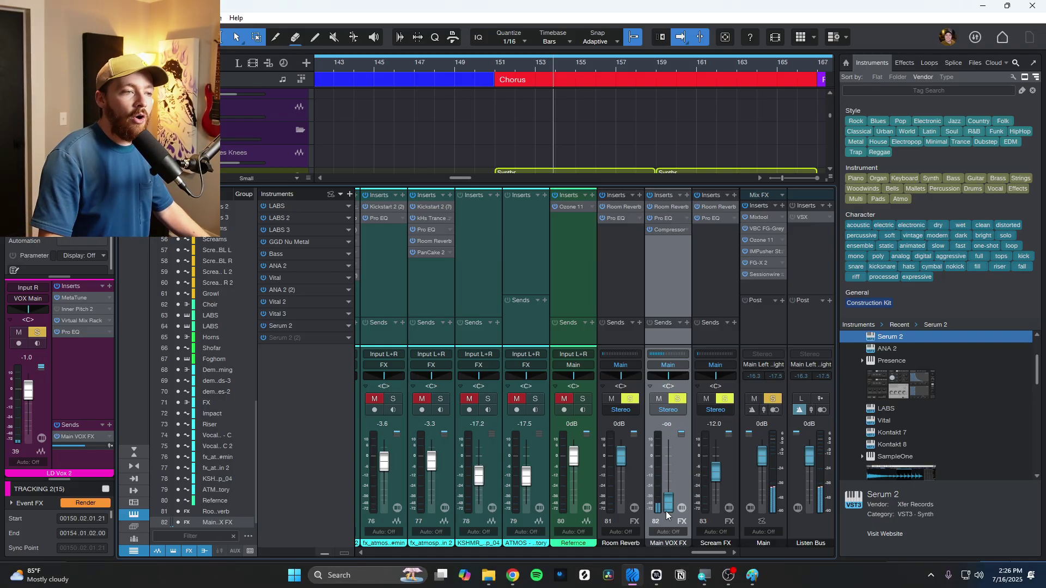
left_click(491, 63)
key("space")
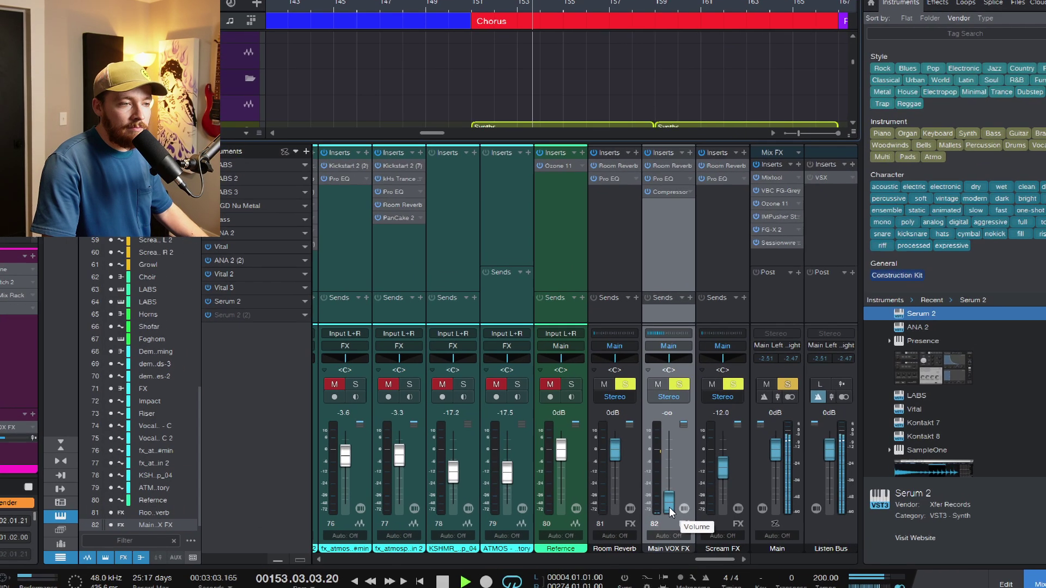
left_click_drag(670, 509, 708, 418)
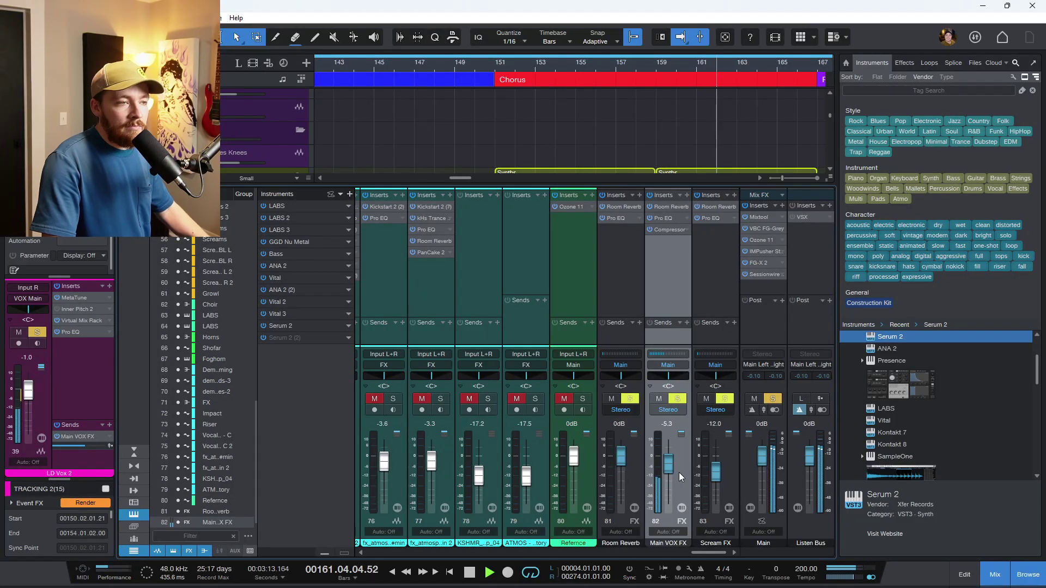
left_click_drag(679, 473, 674, 466)
key("space")
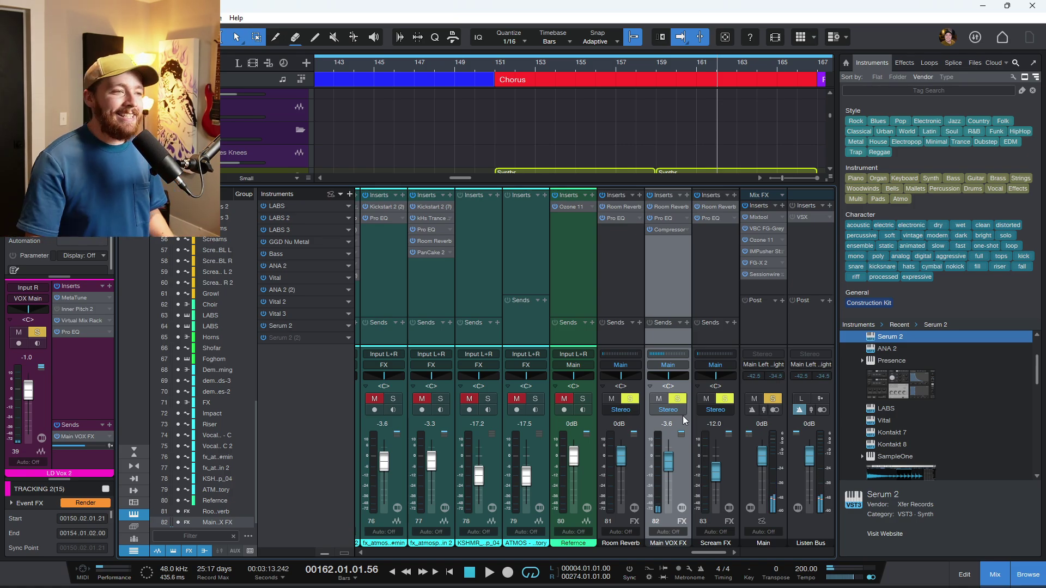
left_click(669, 218)
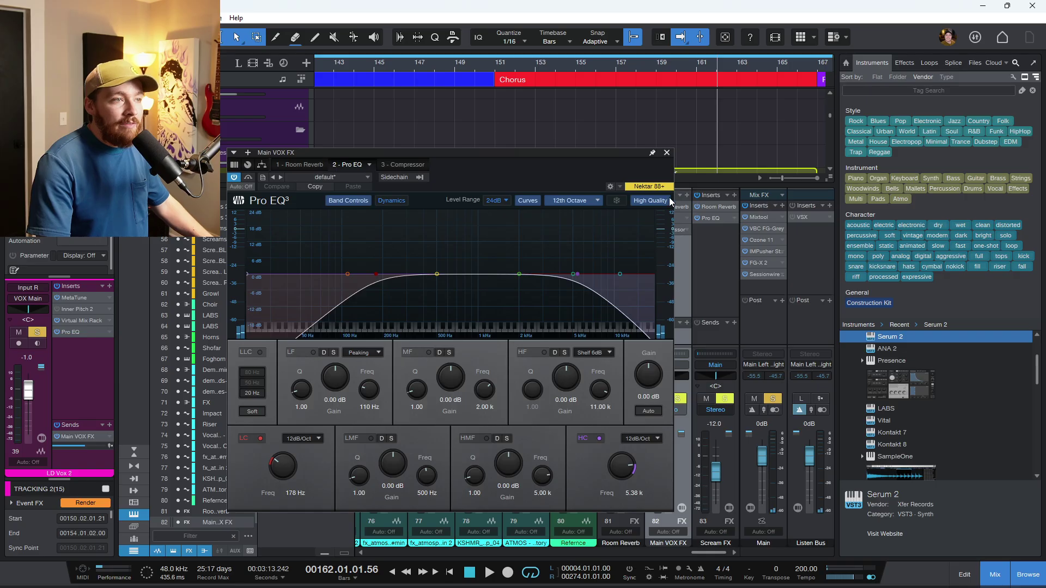
left_click(668, 152)
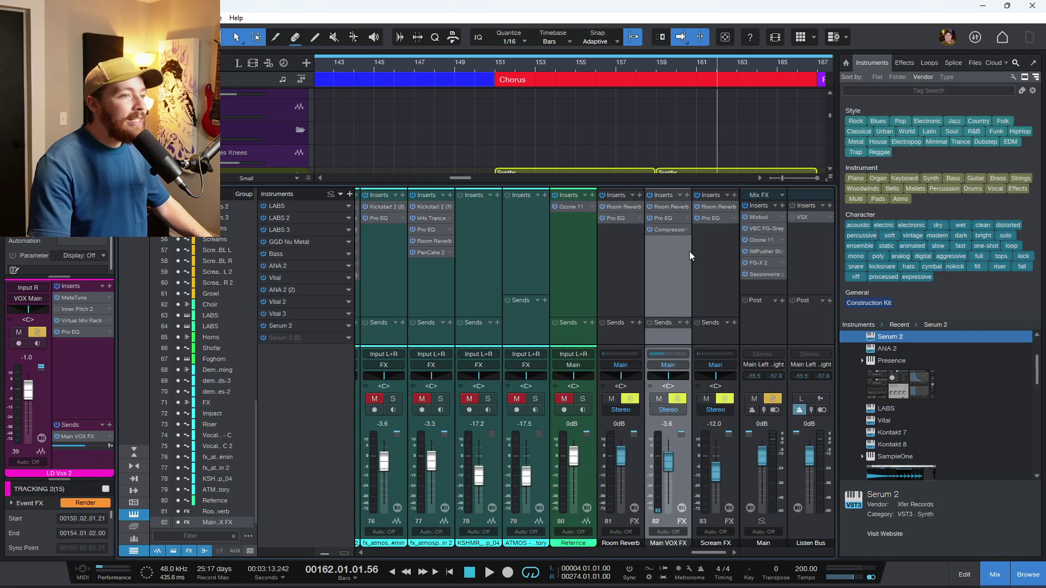
left_click(657, 231)
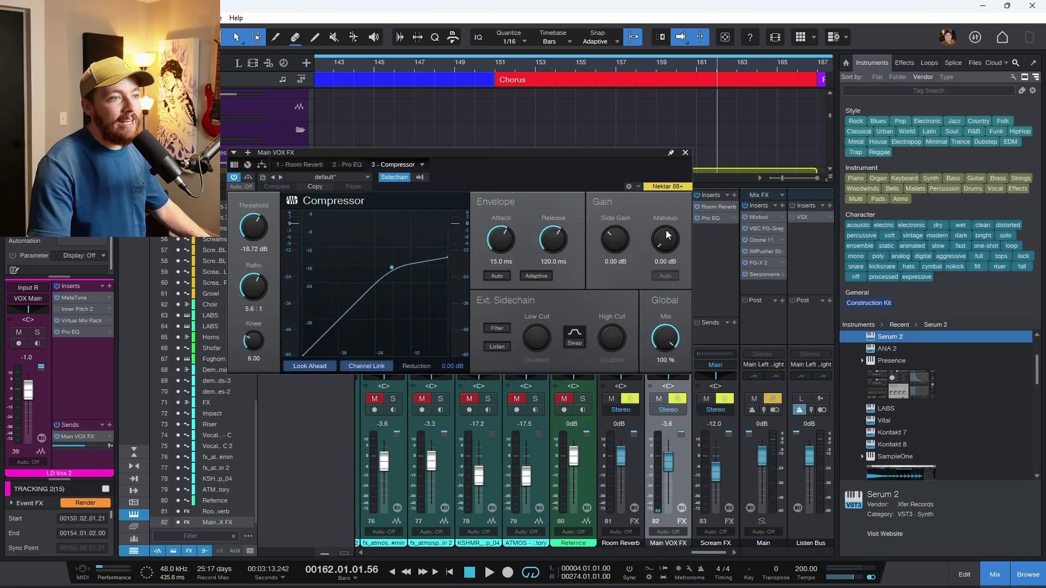
left_click(686, 153)
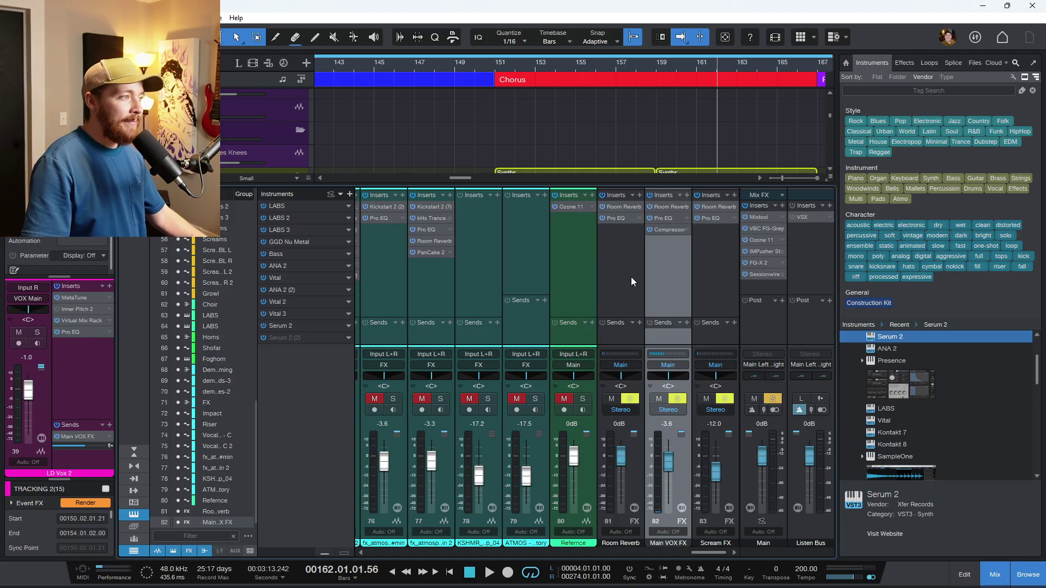
- Solo the VOX Main vocal folder and audition the chorus from bar 150
key("F3")
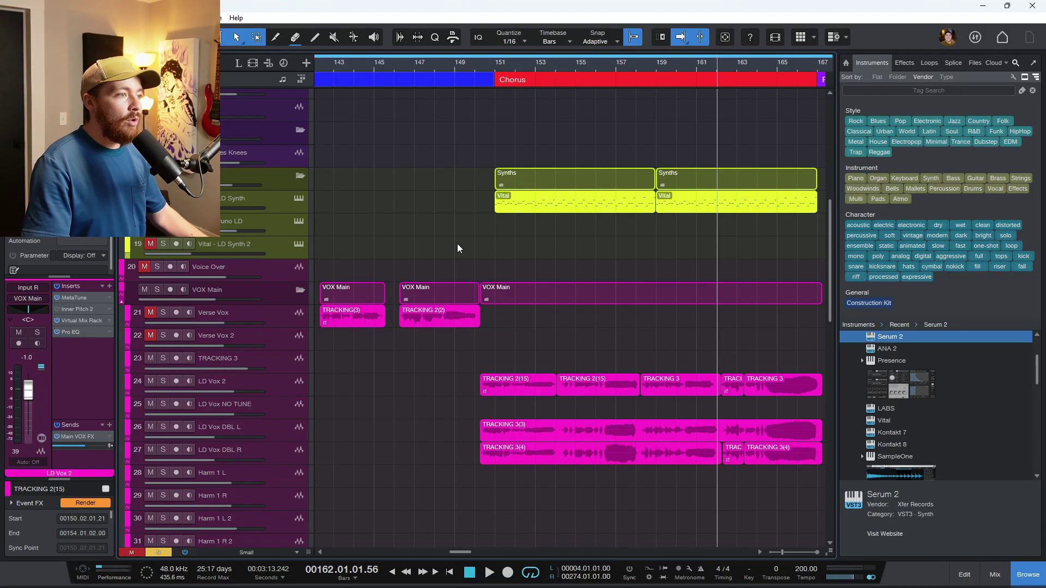
left_click(243, 298)
key("s")
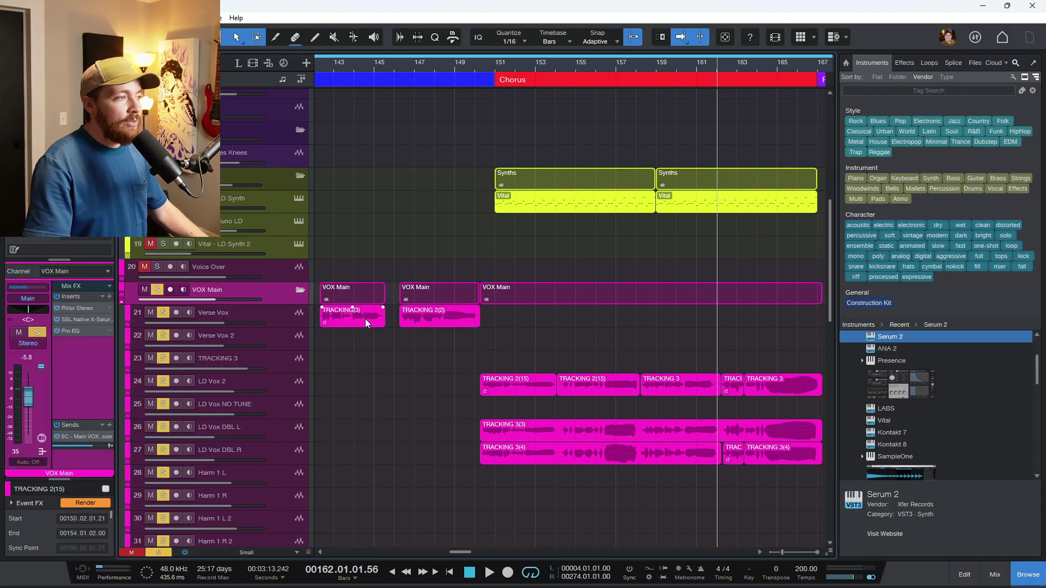
left_click(473, 358)
scroll(494, 381, "up", 2)
key("space")
scroll(425, 385, "up", 3)
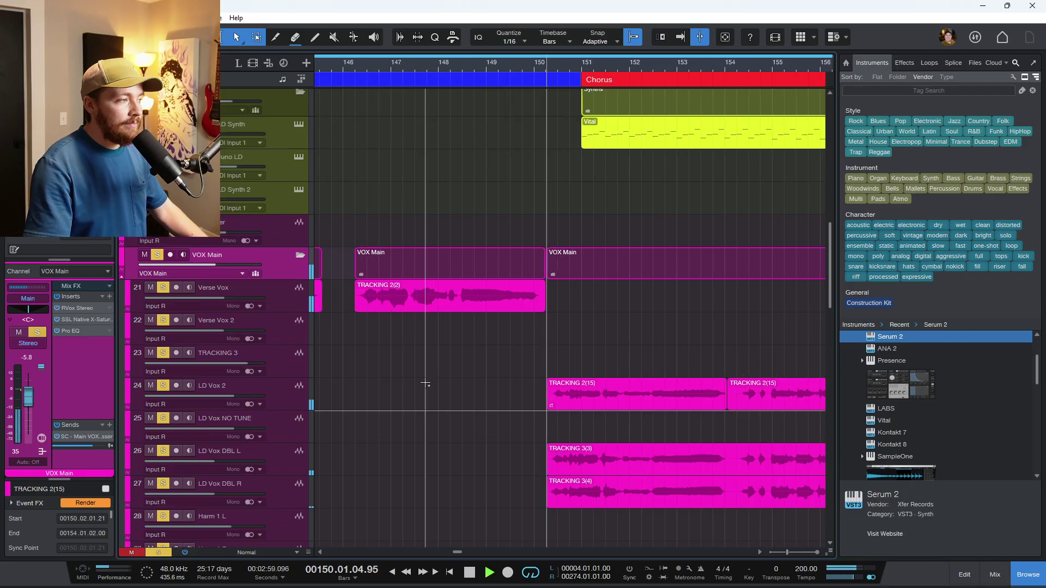
scroll(426, 384, "down", 3)
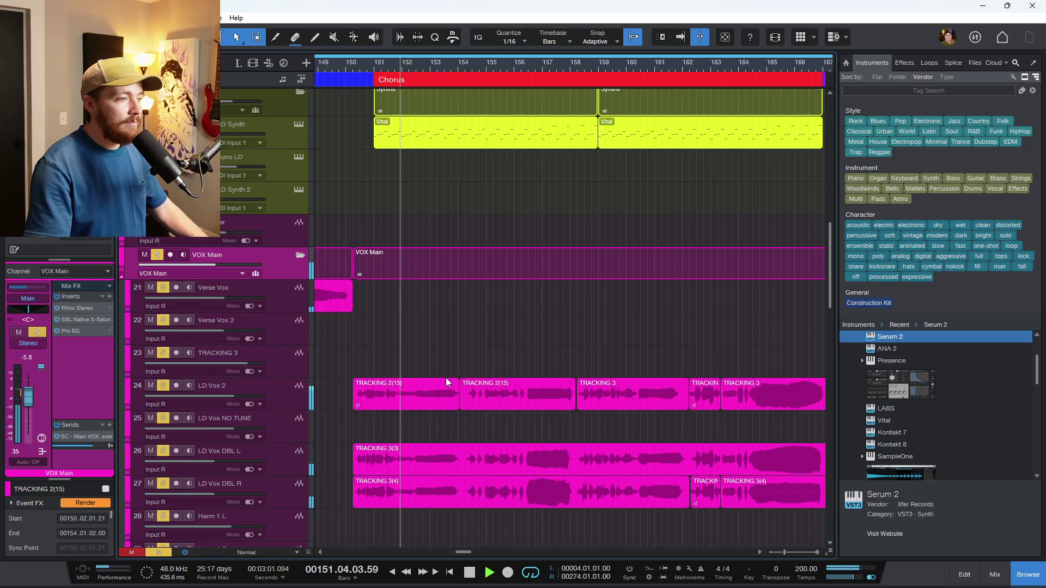
scroll(445, 378, "down", 2)
key("f")
key("space")
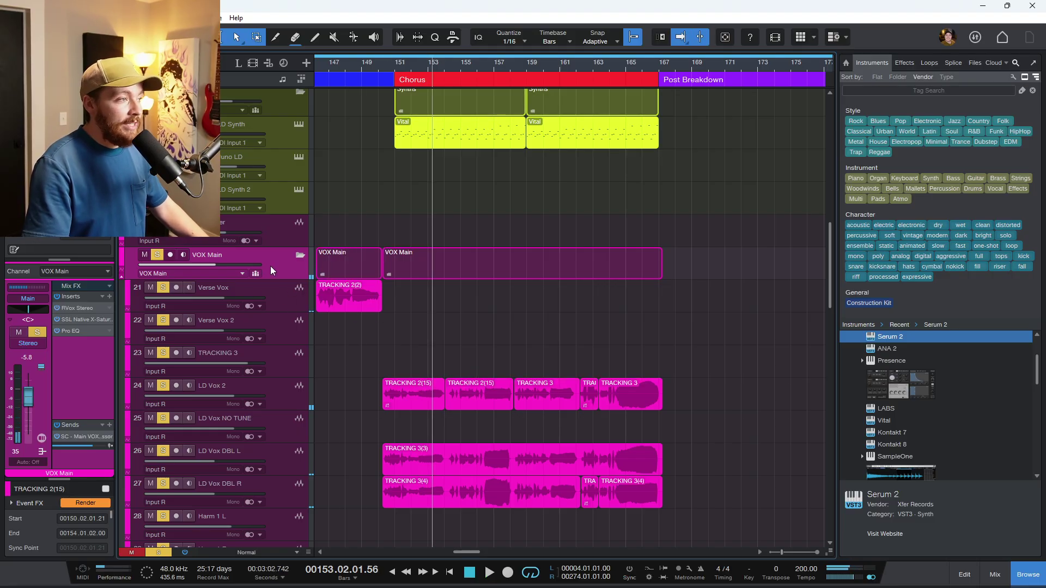
- Raise the VOX Main bus fader from -5.8 to -1.1 dB during playback
key("F3")
key("space")
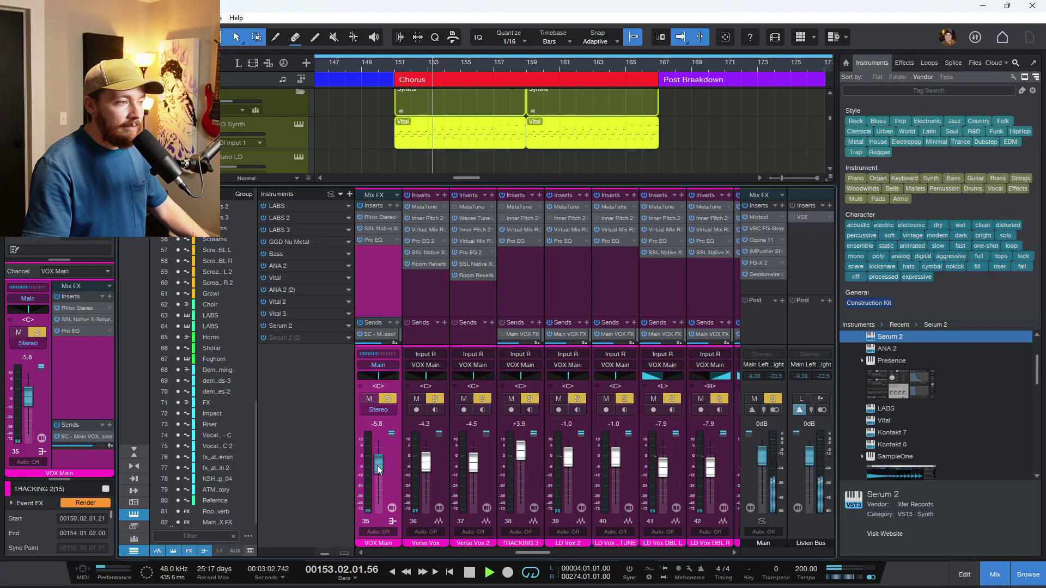
mouse_move(377, 465)
left_mouse_down()
mouse_move(382, 447)
mouse_move(378, 492)
mouse_move(394, 456)
mouse_move(381, 460)
left_mouse_up()
key("space")
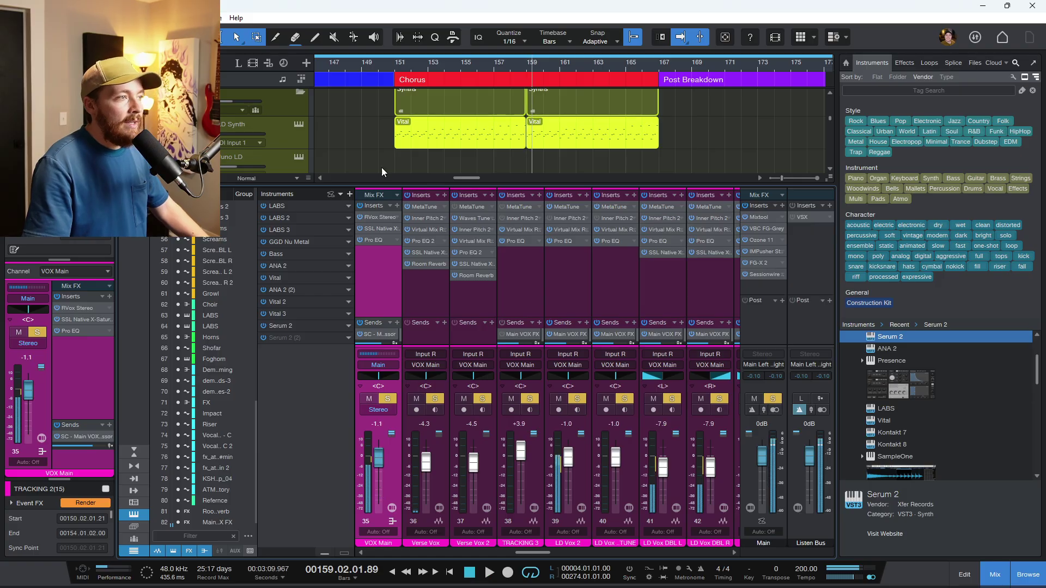
double_click(377, 217)
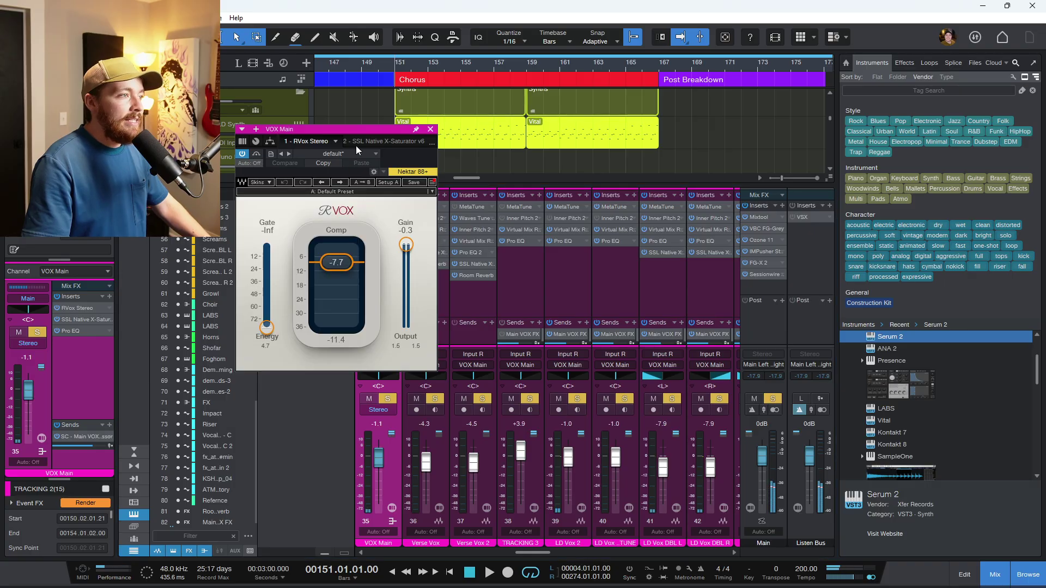
left_click(361, 142)
left_click(454, 143)
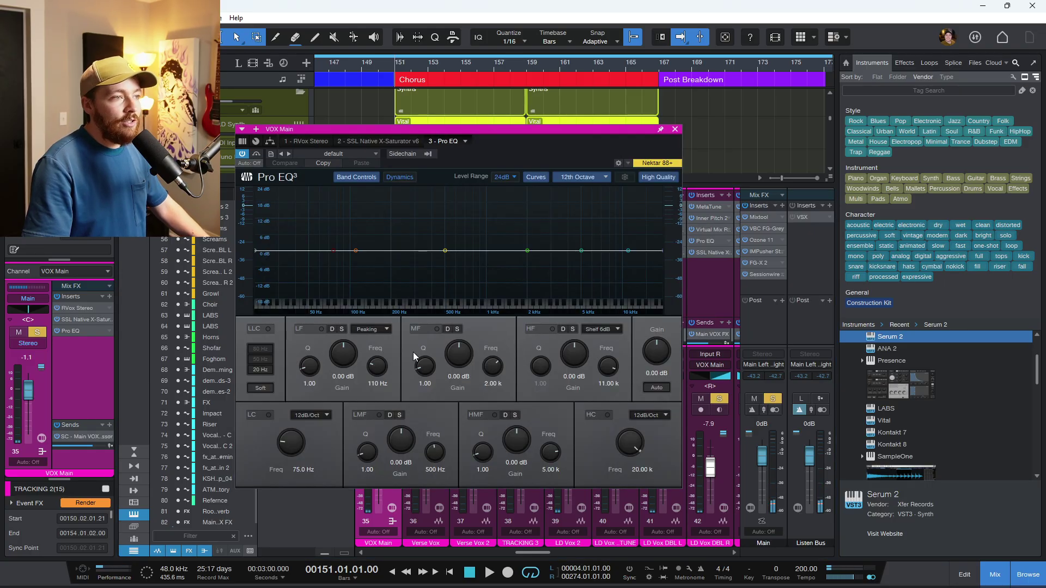
left_click(675, 130)
double_click(377, 217)
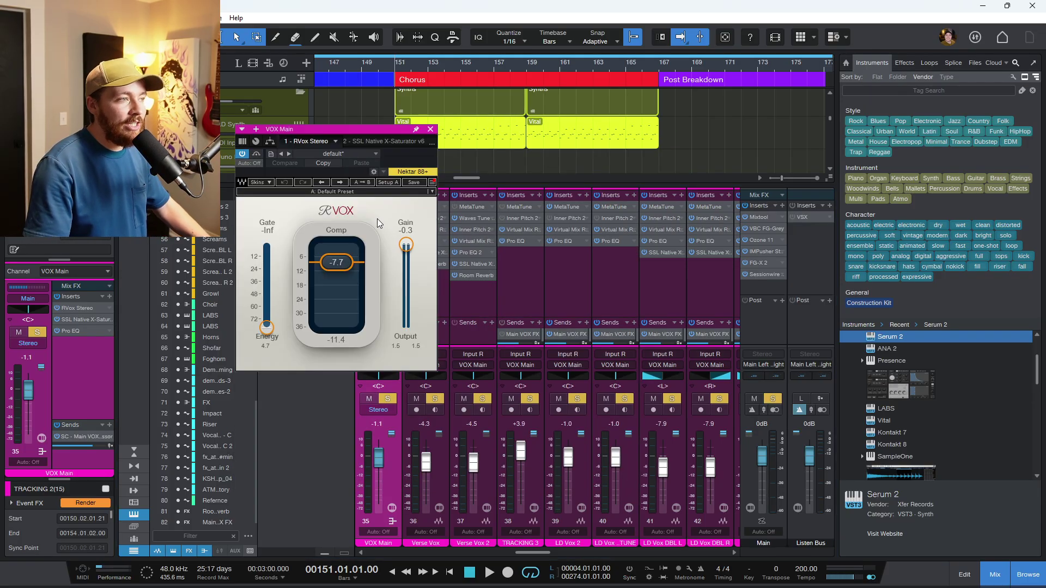
left_click(359, 142)
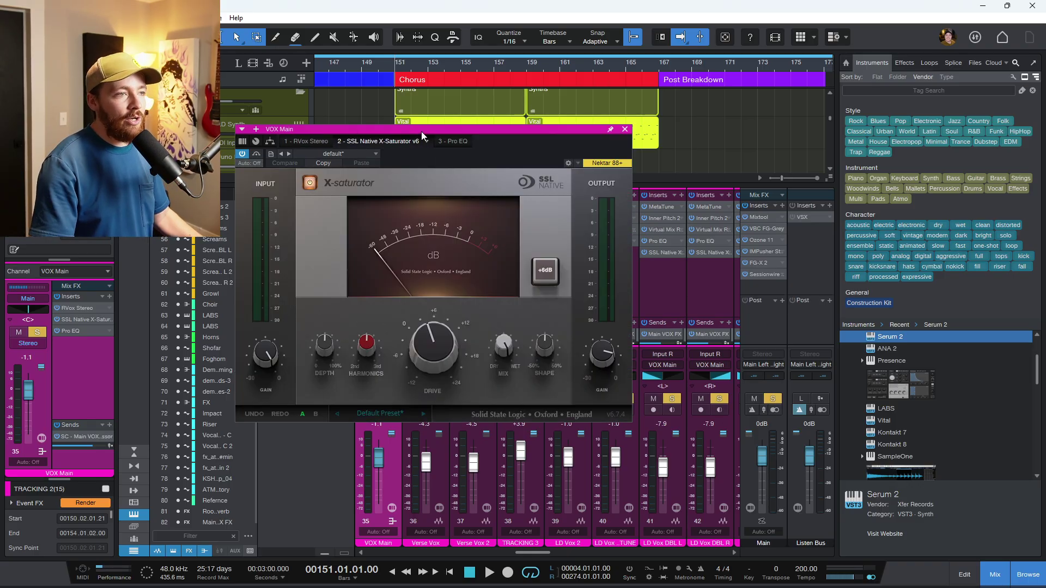
left_click(625, 130)
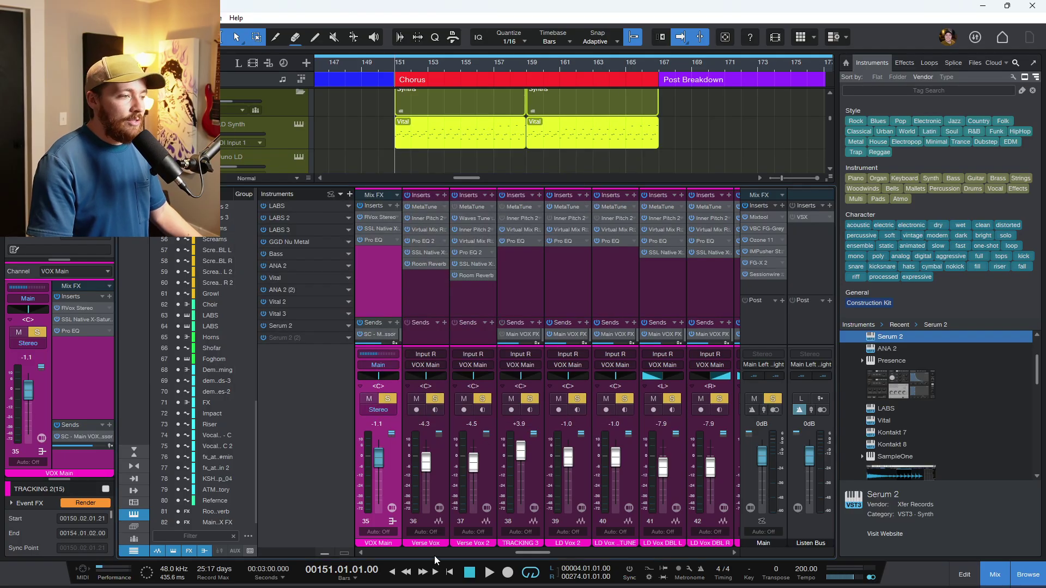
left_click_drag(533, 554, 523, 553)
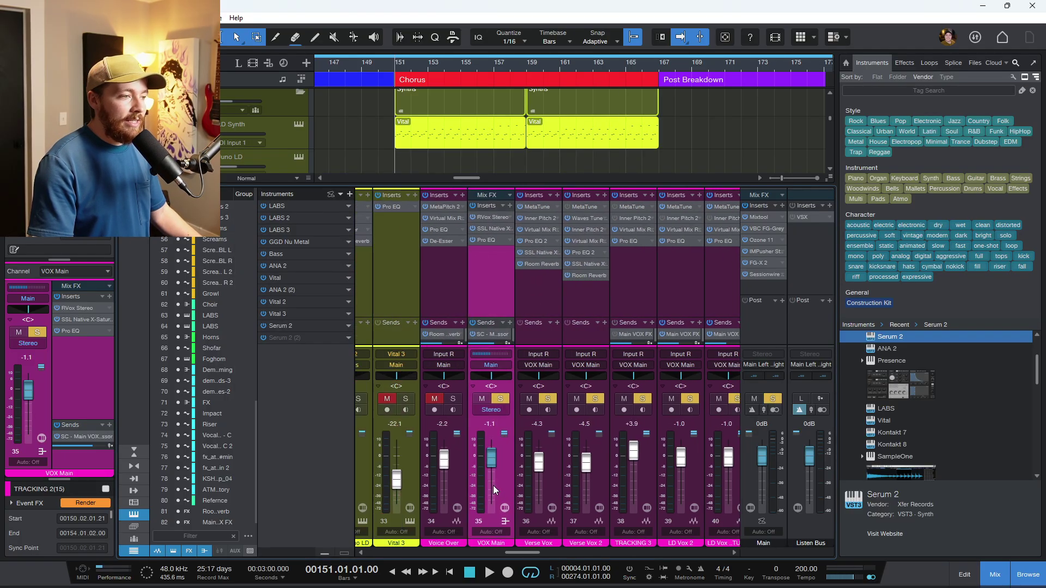
- Step the solo from Voice Over through Verse Vox to the Verse Vox 2 channel
left_click(466, 476)
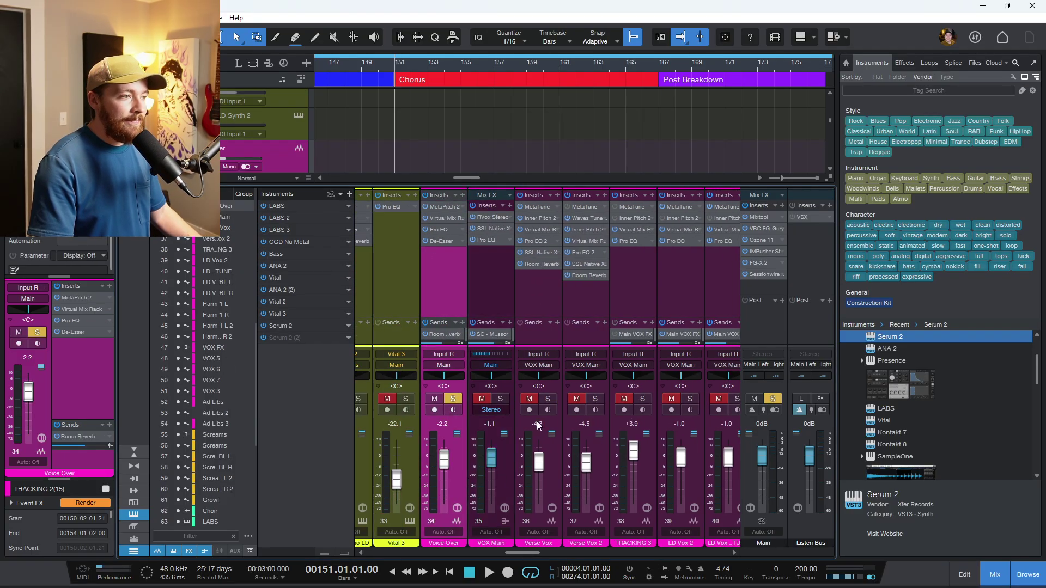
left_click(557, 479)
left_click(600, 482)
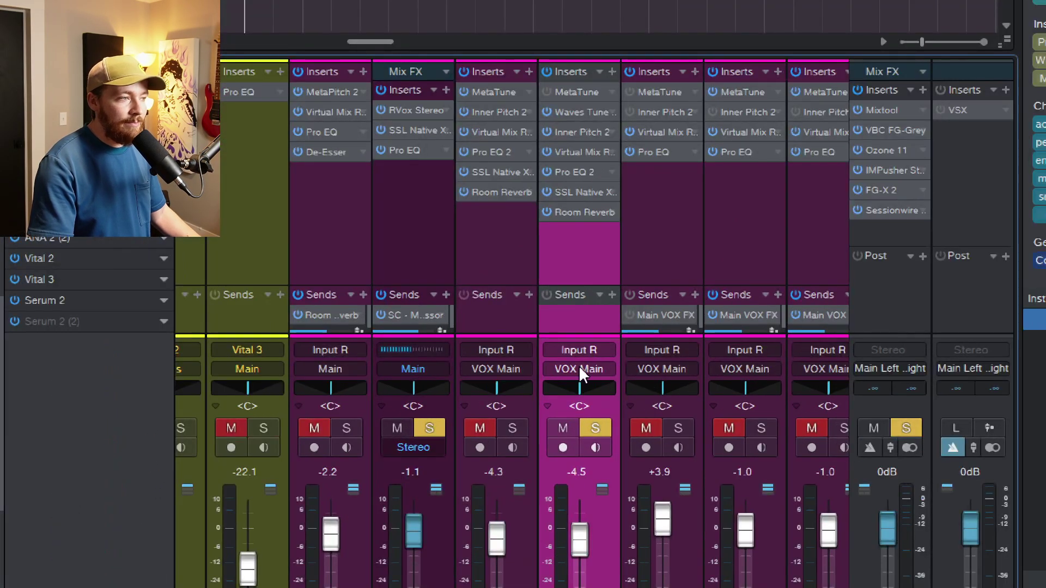